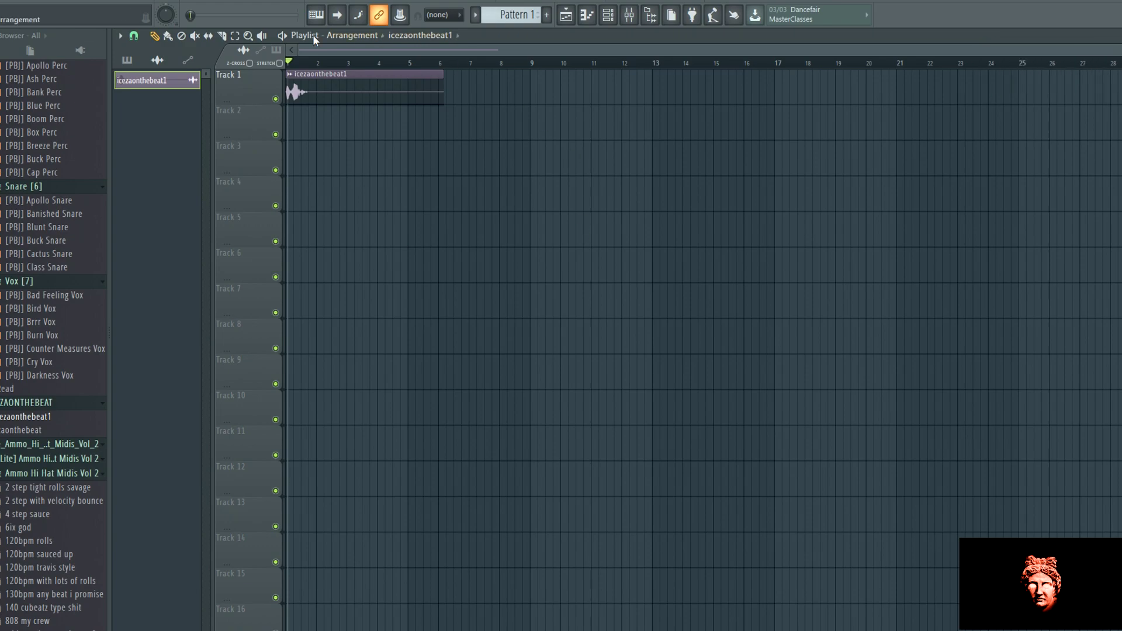
- Play the icezaonthebeat1 clip on Track 1, and remove it by undoing its placement
key("space")
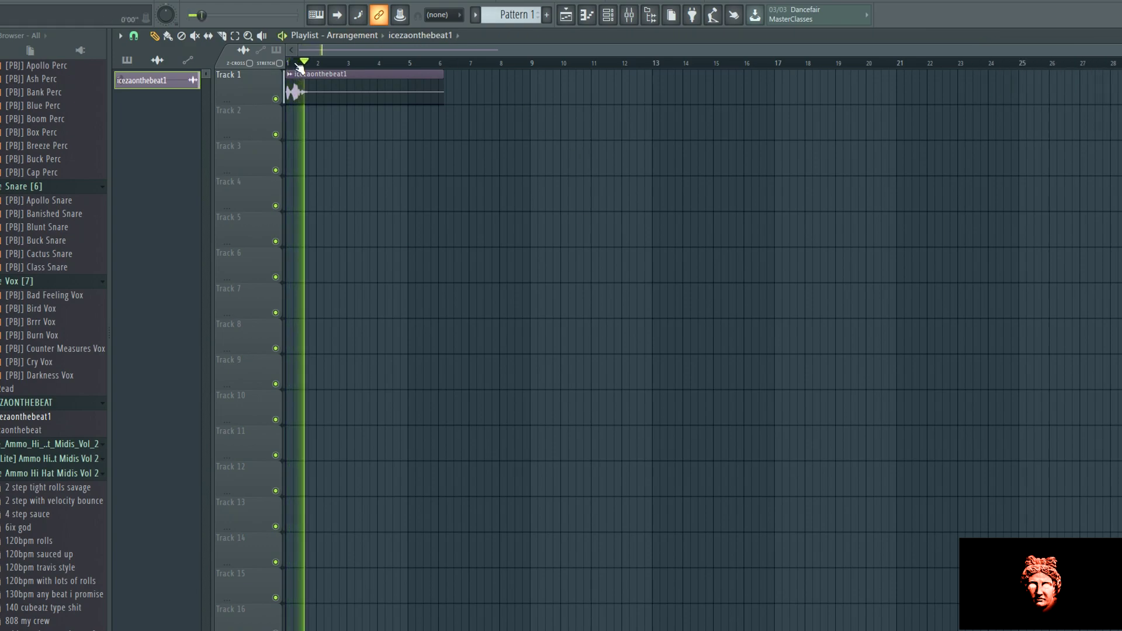
key("space")
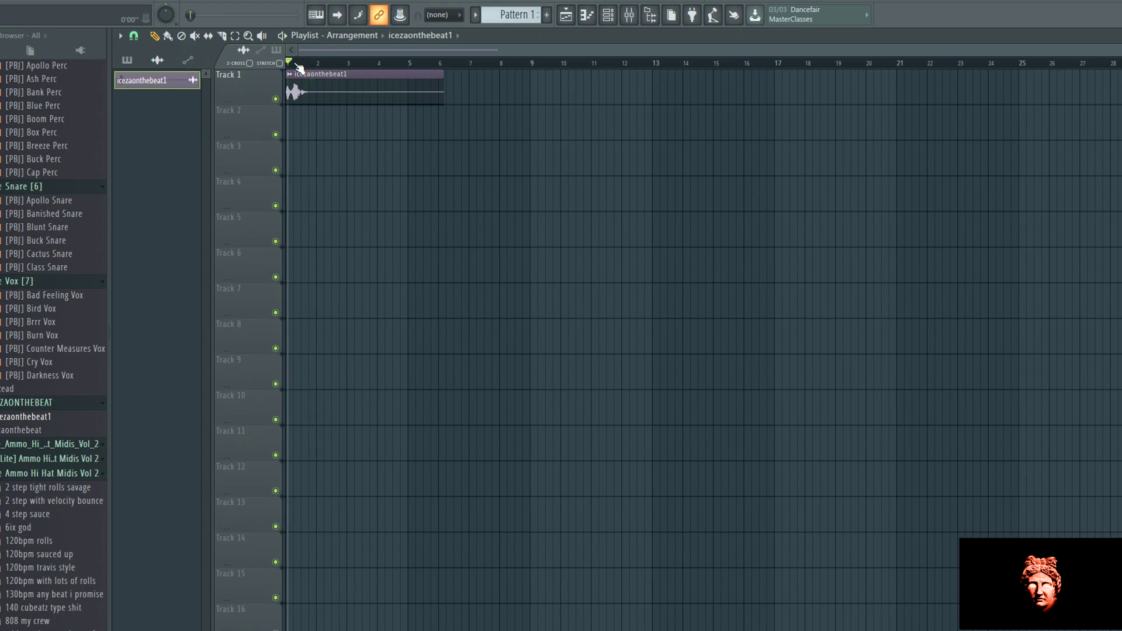
scroll(325, 68, "up", 2)
scroll(326, 69, "down", 1)
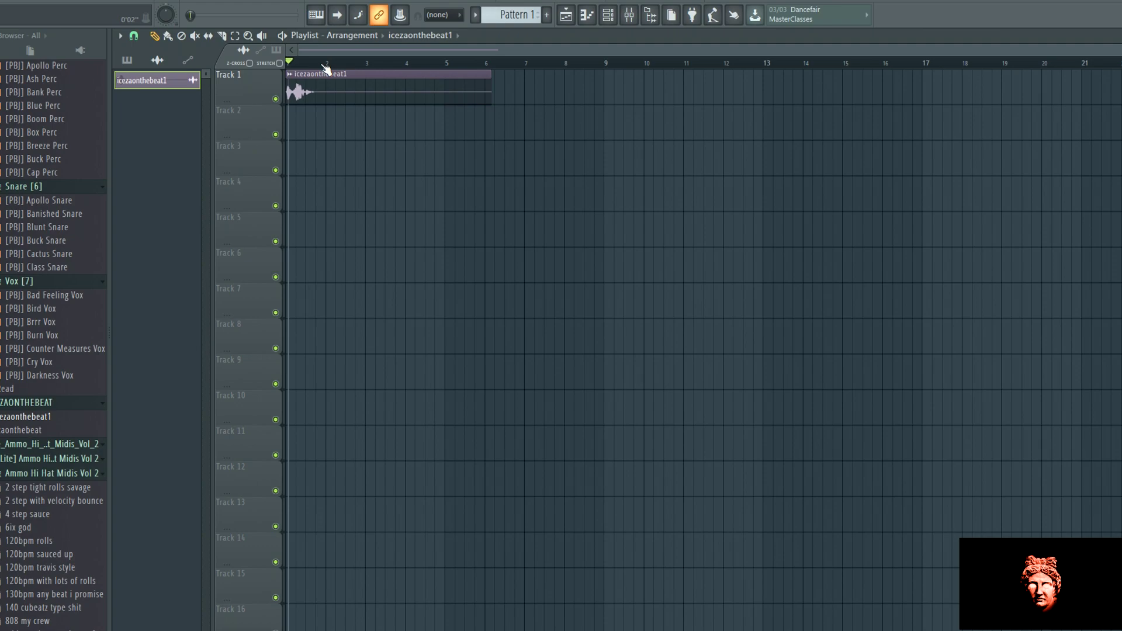
key("ctrl+z")
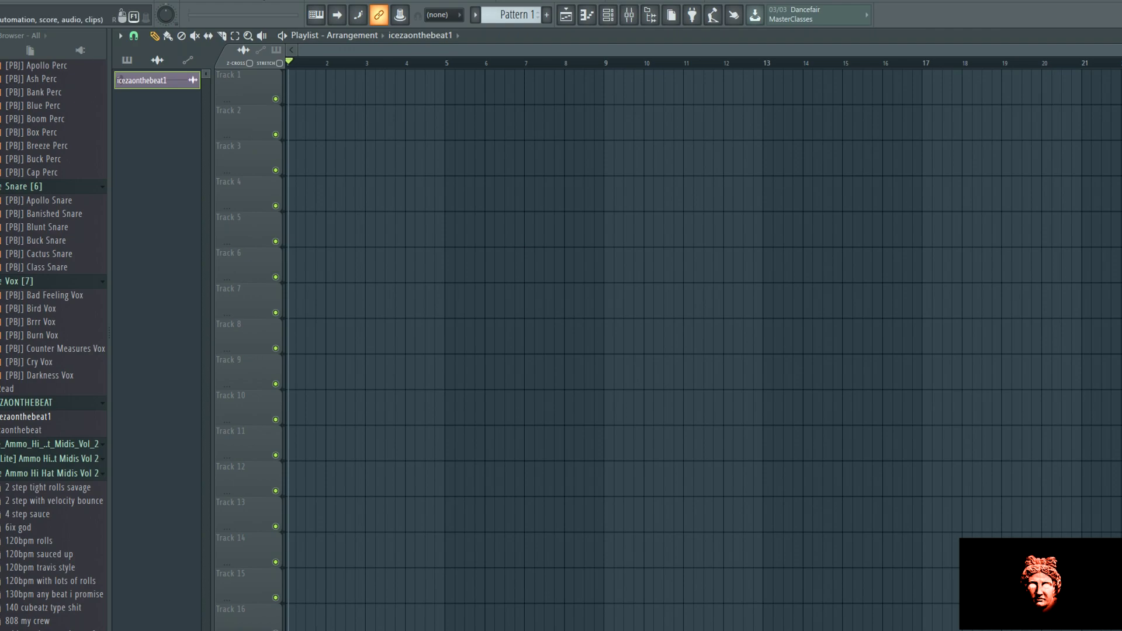
- Arm recording, choose what to record, and open the mixer
key("r")
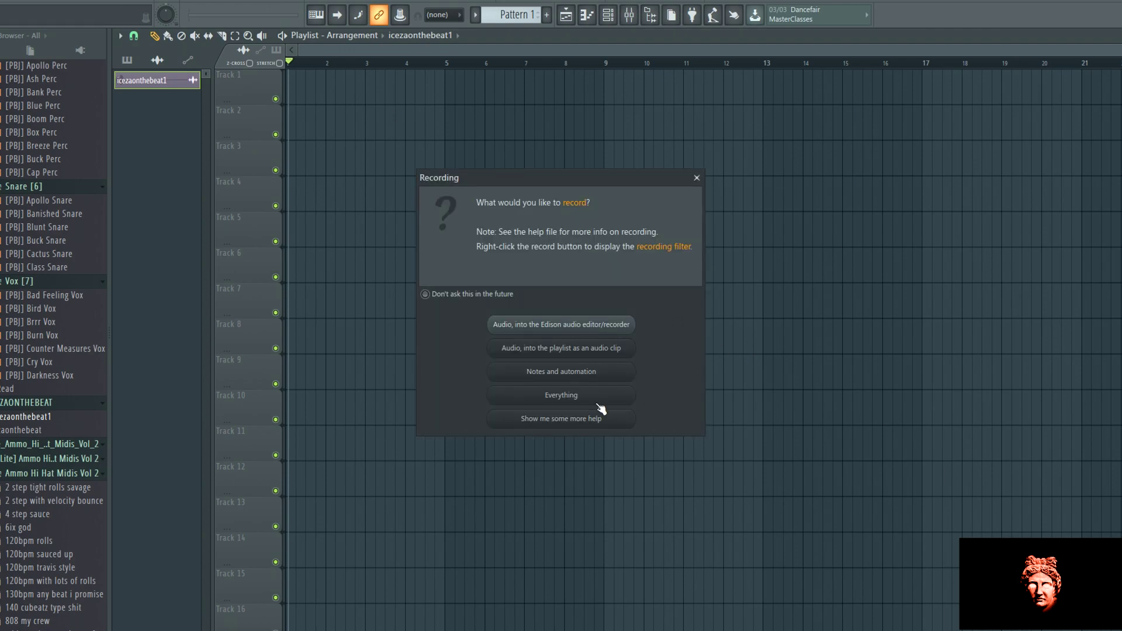
left_click(600, 373)
key("F9")
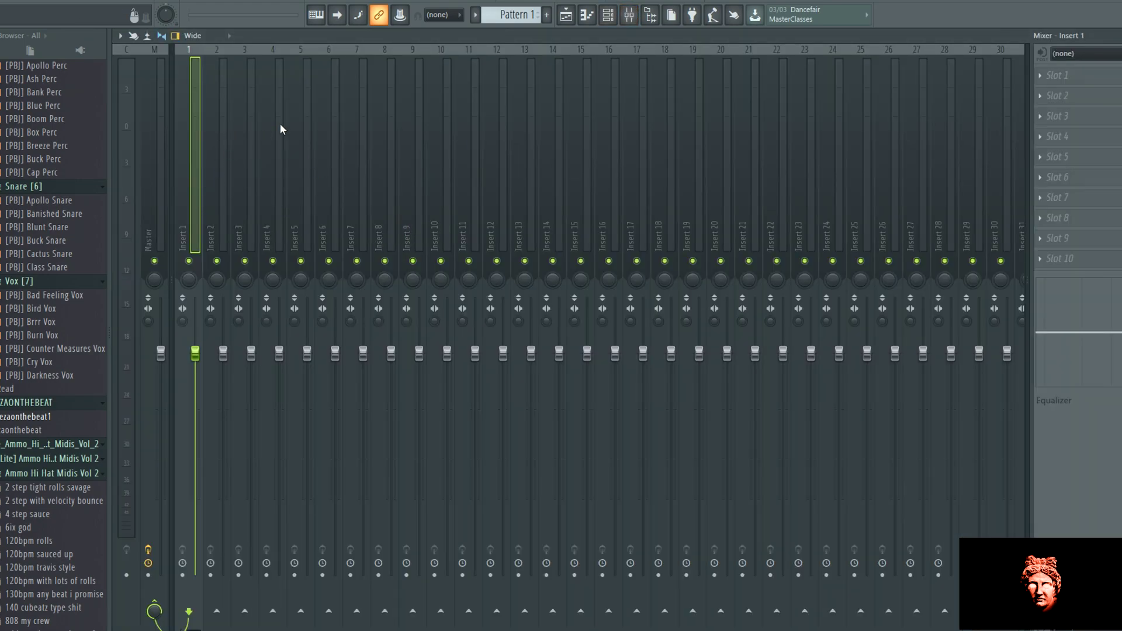
- Set the input of mixer Insert 1 to In 1, switch off its routing to the Master, and return to the playlist
left_click(206, 166)
left_click(201, 167)
left_click(1080, 57)
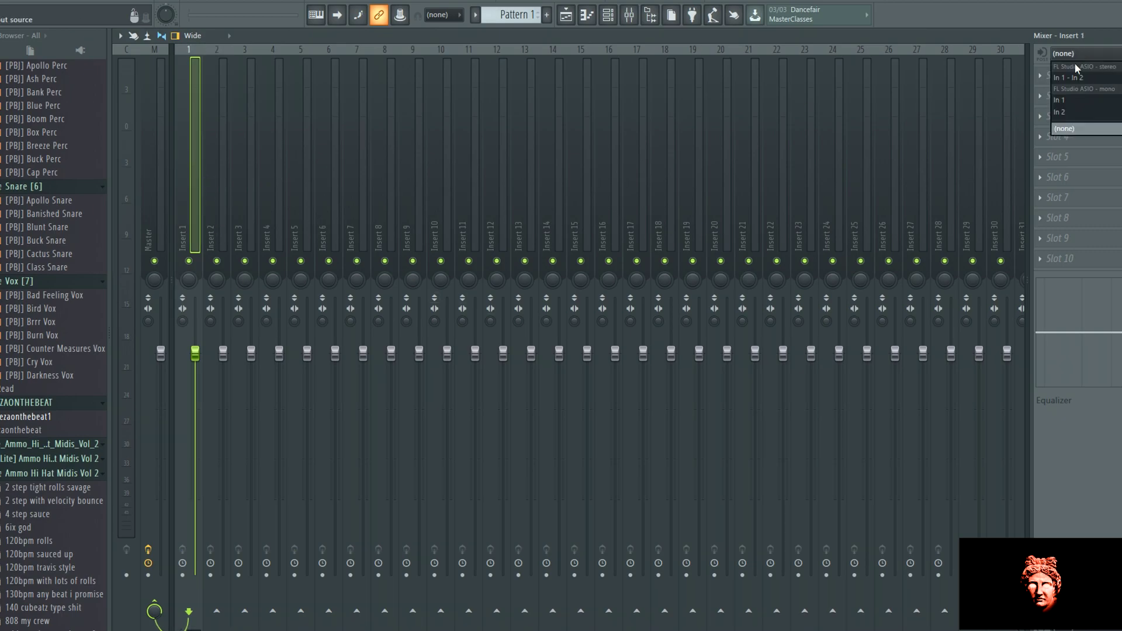
left_click(1071, 99)
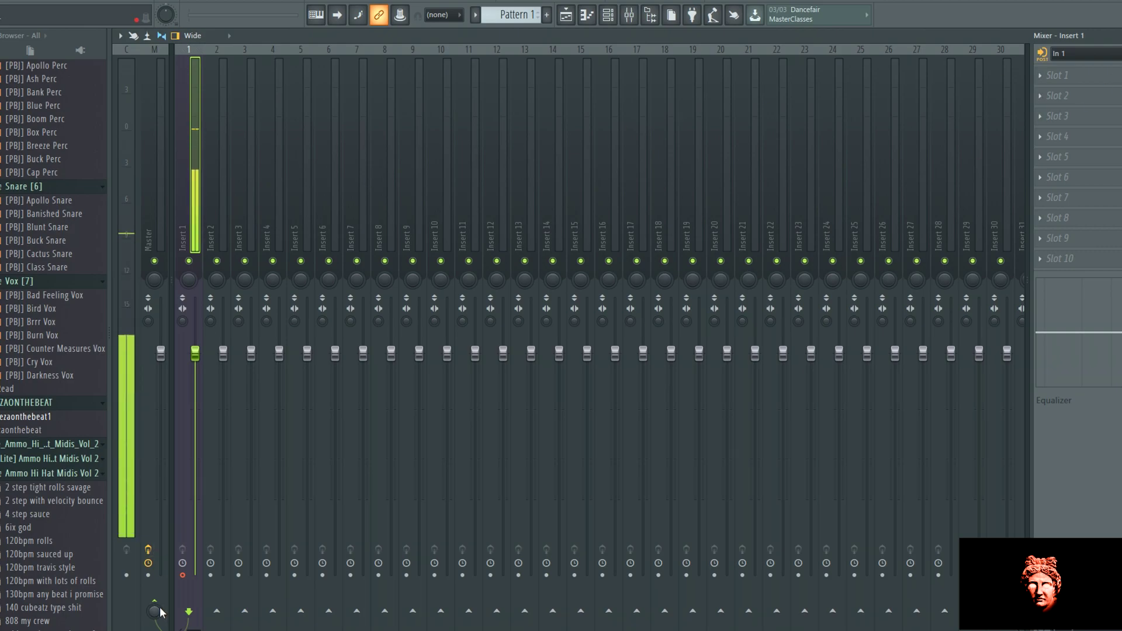
key("space")
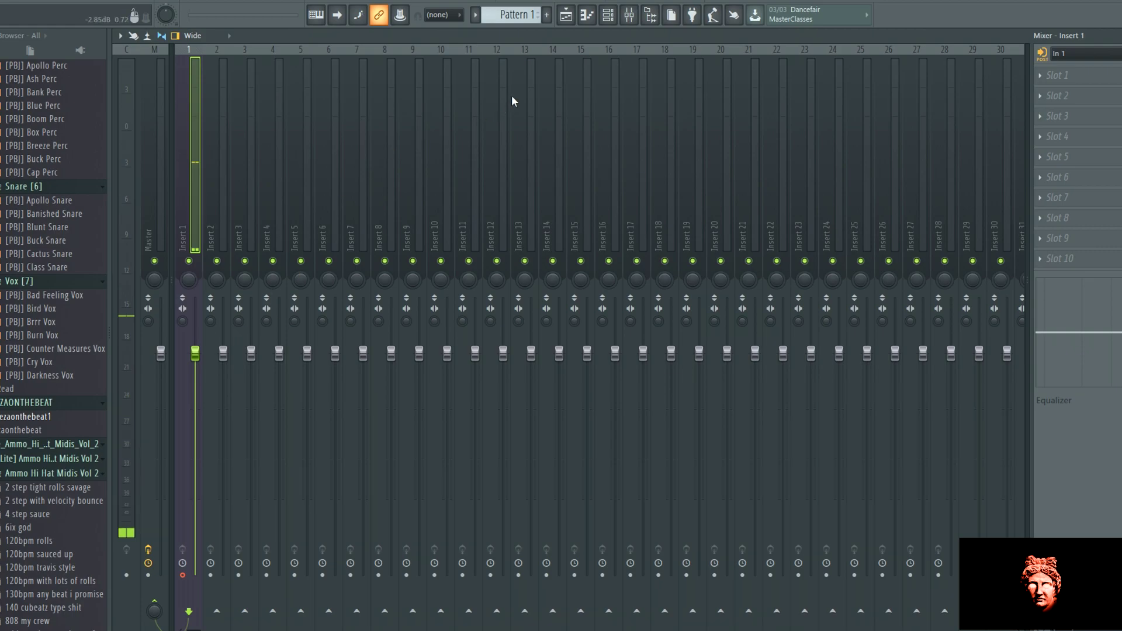
left_click(565, 15)
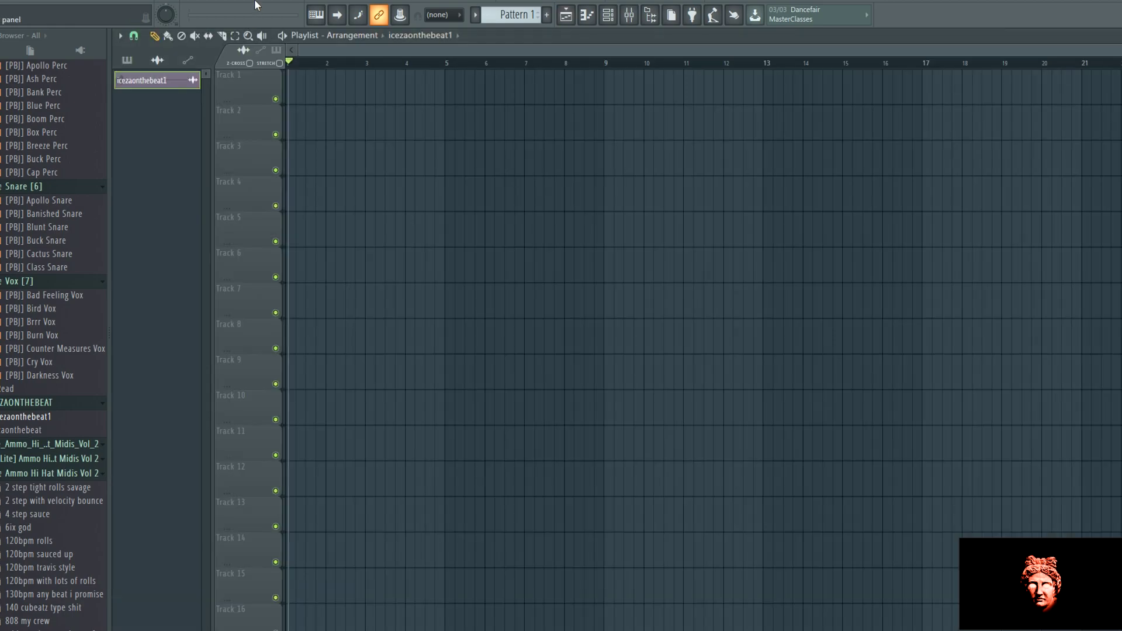
- Try the typing keyboard as a piano and switch it back off
left_click(315, 15)
key("v")
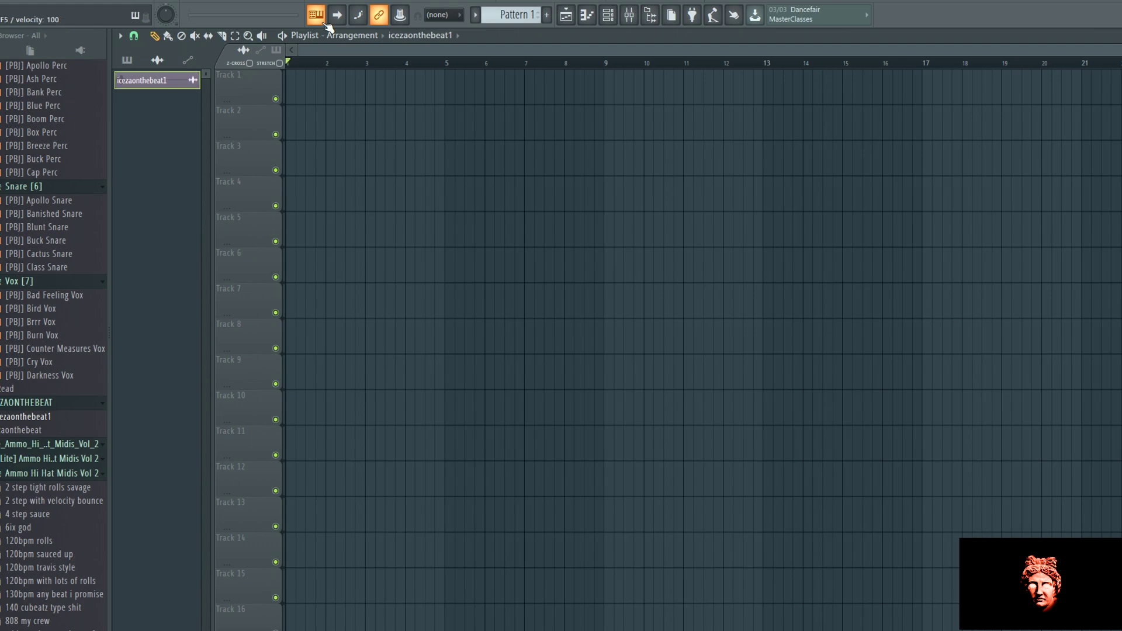
left_click(322, 20)
left_click(319, 22)
left_click(320, 22)
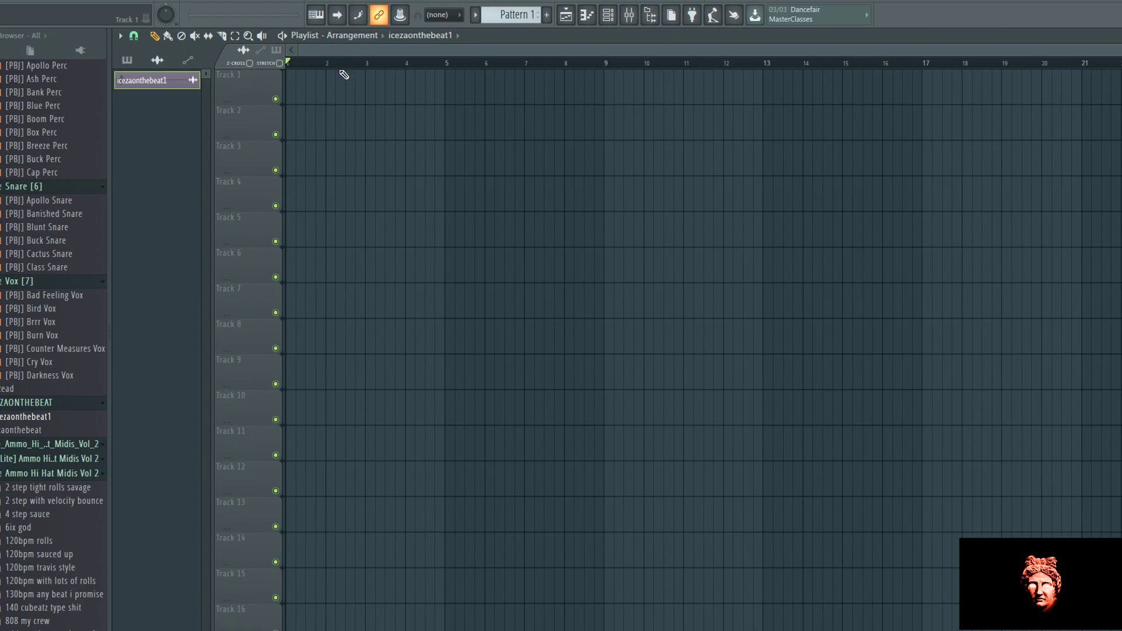
- Record a short vocal take of about one bar onto Track 1 and play it back
key("space")
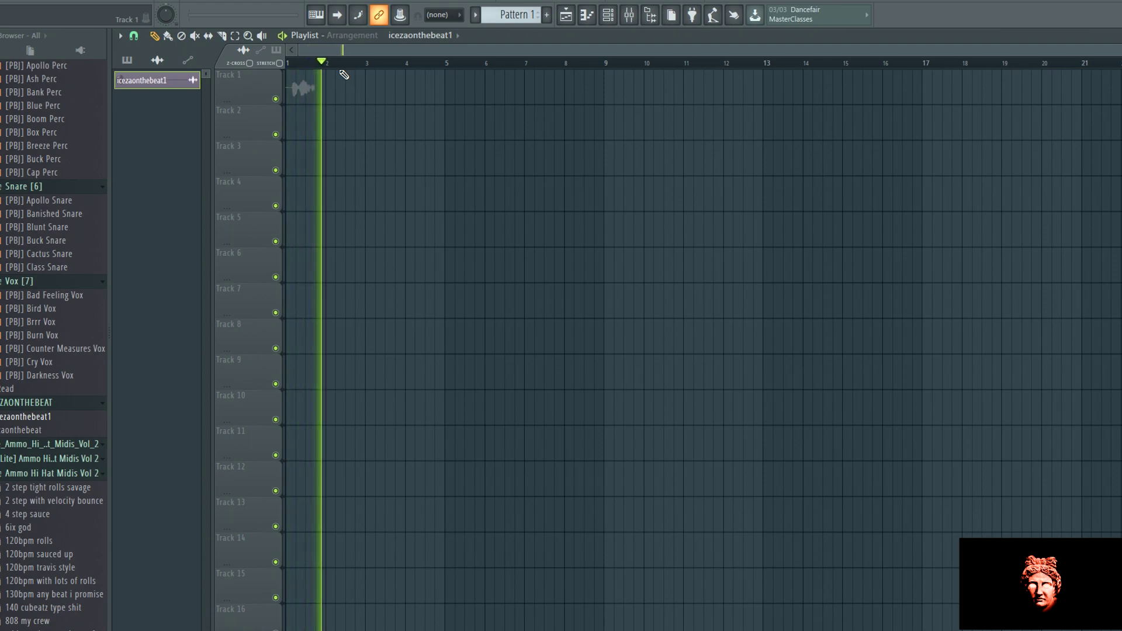
key("space")
key("space")
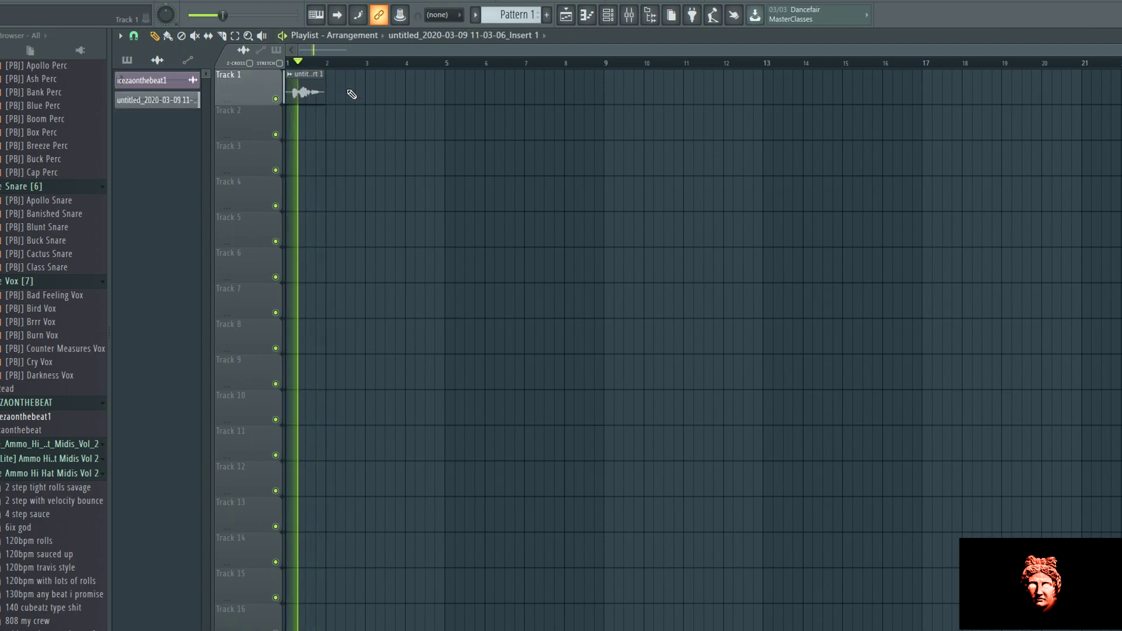
key("space")
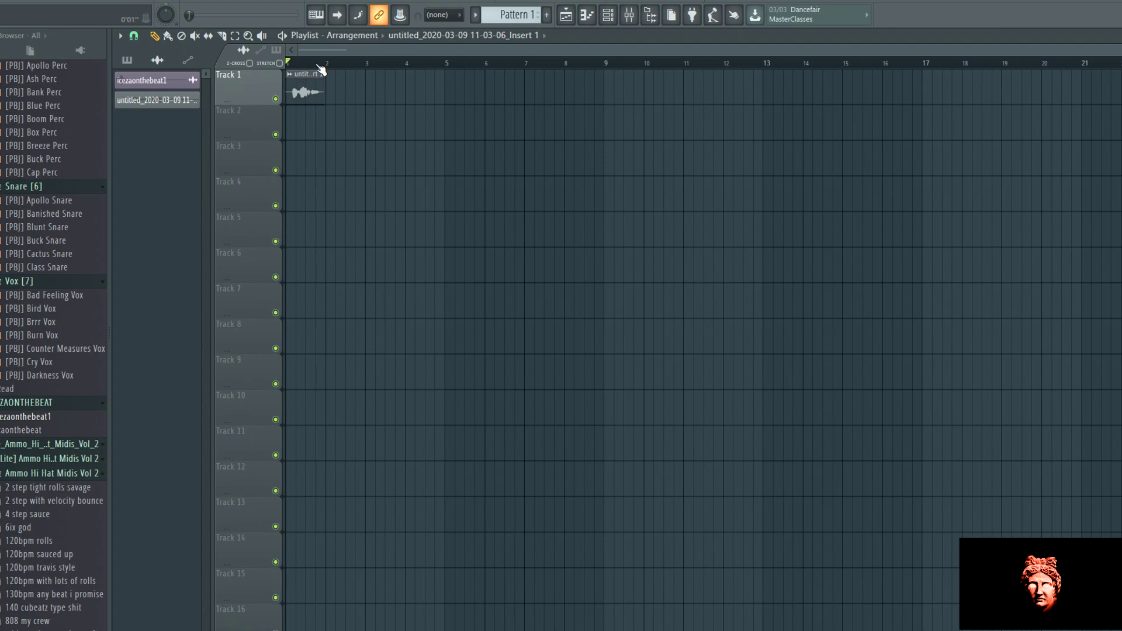
- Play the recorded clip on Track 1 from the point where the voice begins
scroll(315, 72, "up", 2)
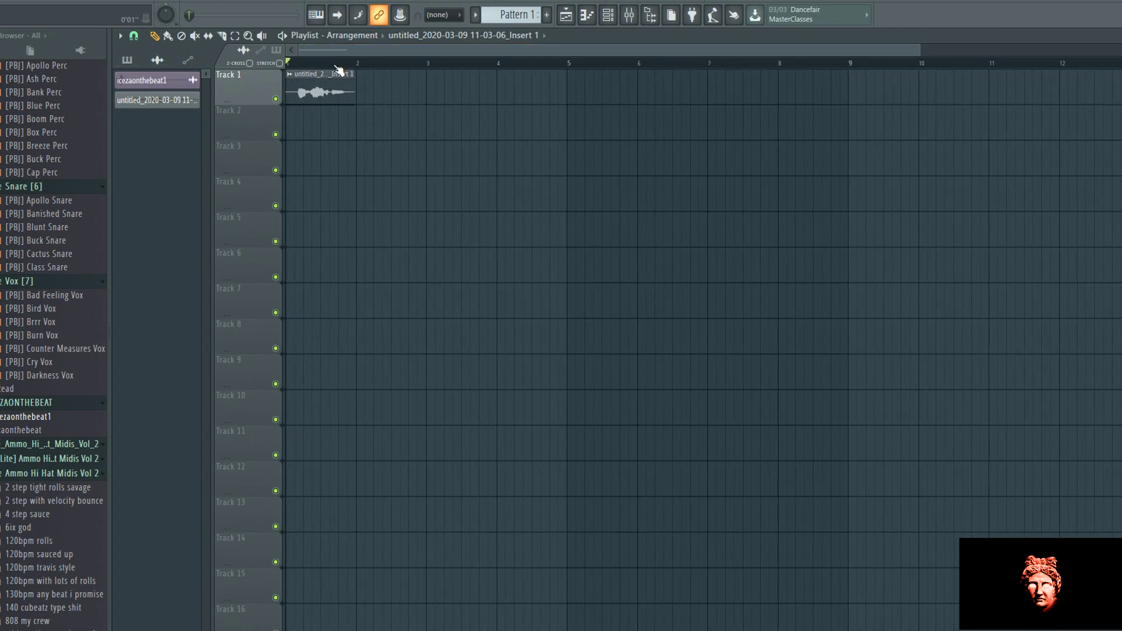
scroll(344, 69, "up", 2)
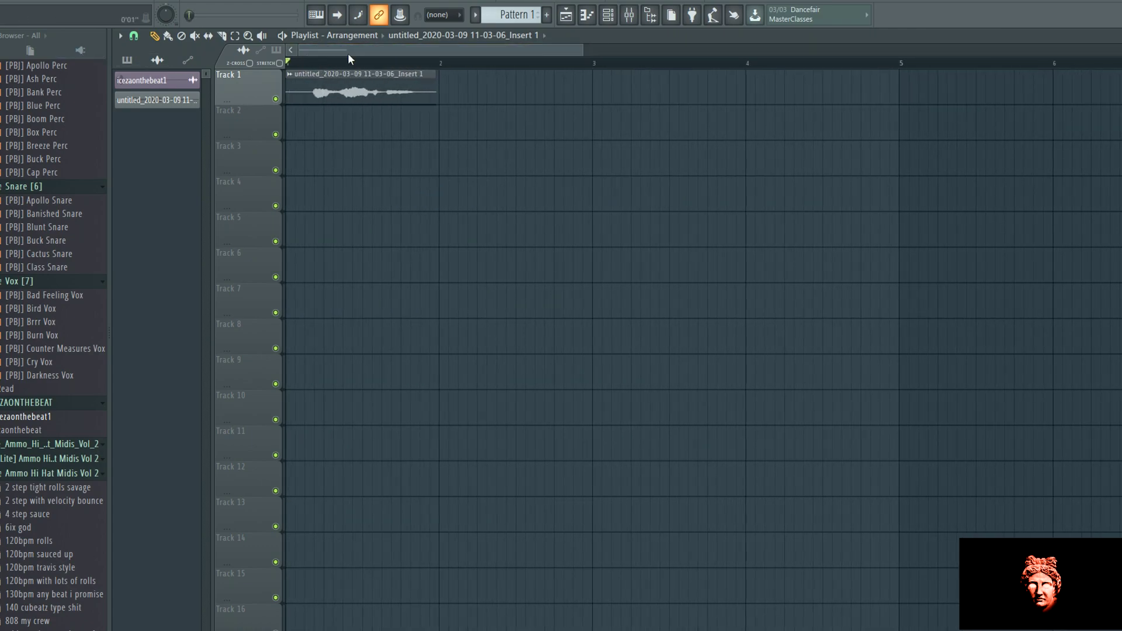
scroll(350, 59, "up", 2)
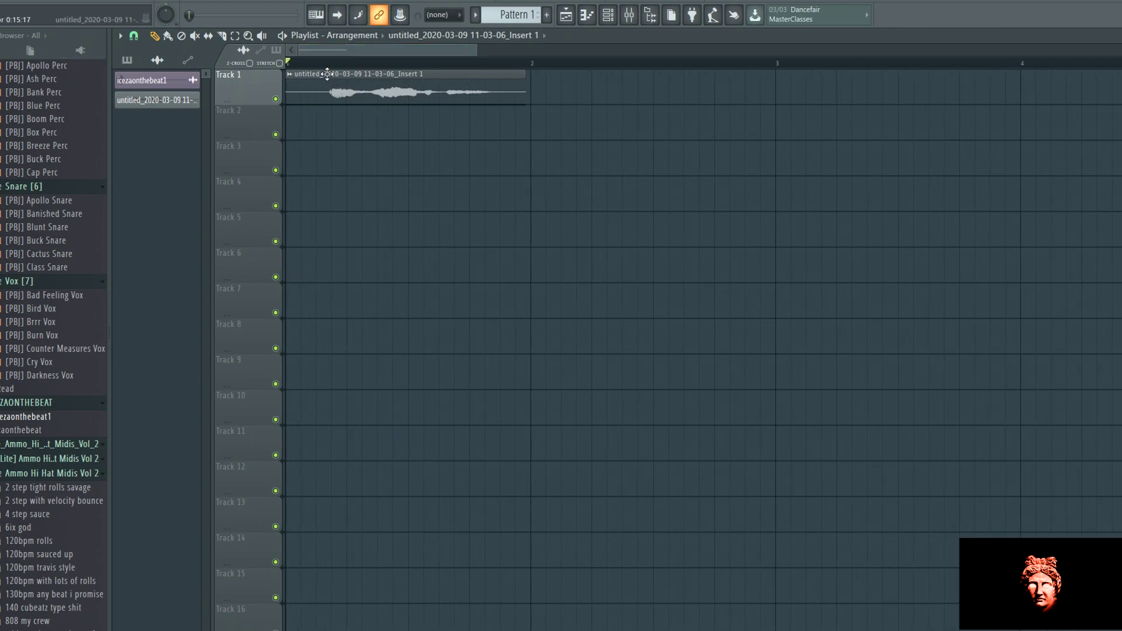
scroll(327, 73, "up", 2)
key("space")
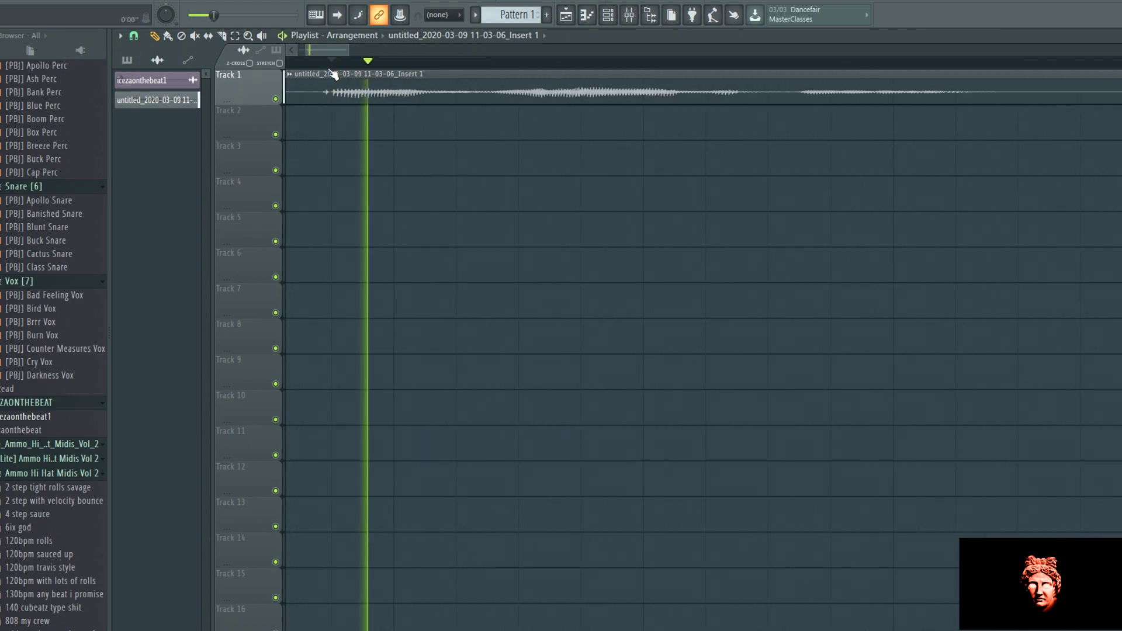
key("space")
- Slice off and delete the silence before the voice in the Track 1 clip, and align the clip to the start of bar 1
scroll(327, 68, "down", 2)
scroll(280, 59, "down", 1)
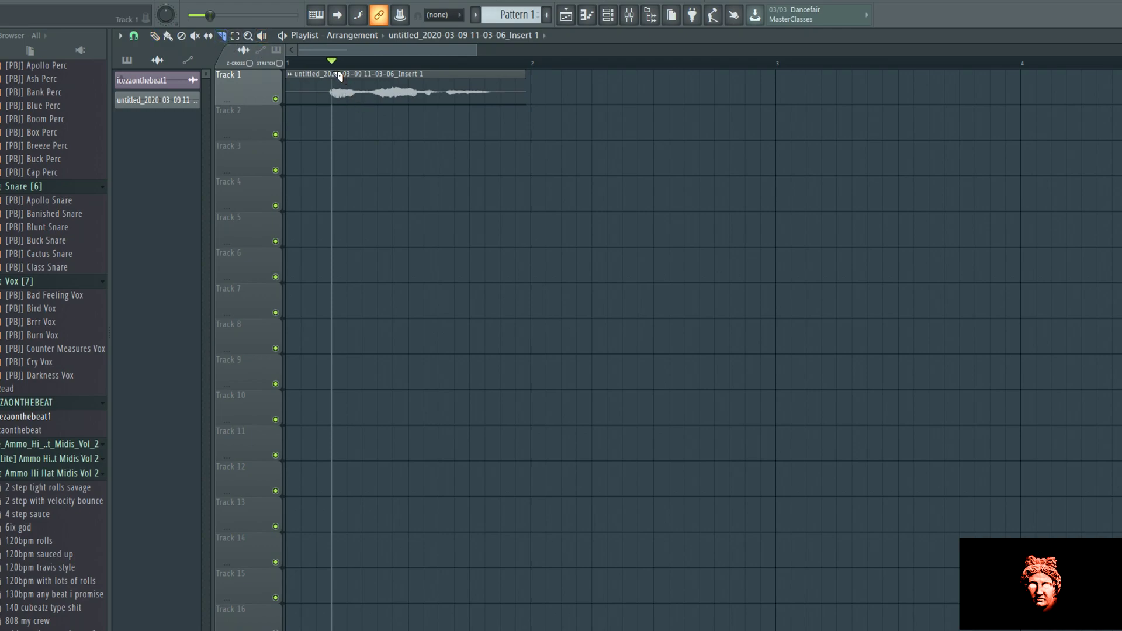
left_click_drag(337, 107, 316, 87)
left_click(154, 36)
right_click(307, 87)
scroll(486, 70, "down", 1)
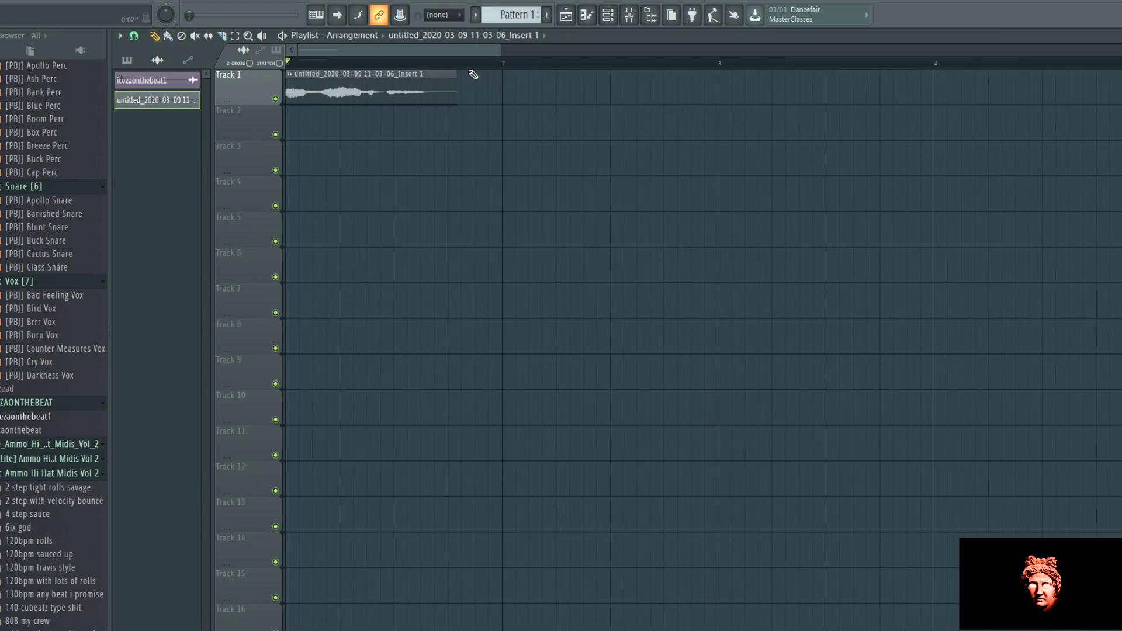
scroll(468, 69, "down", 2)
scroll(474, 59, "up", 1)
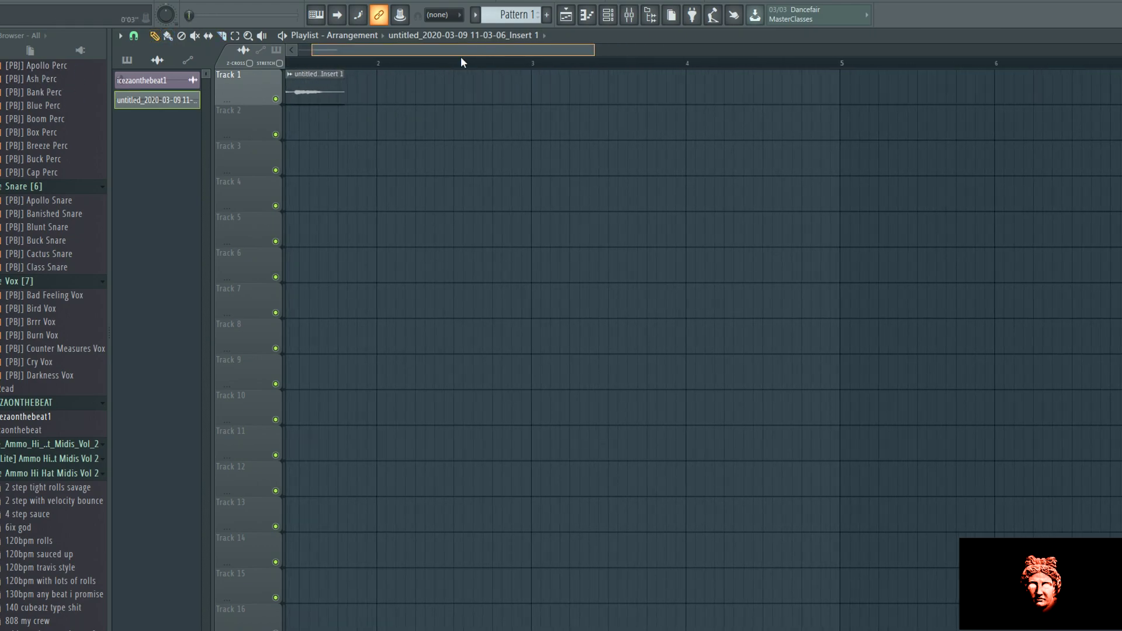
scroll(355, 56, "down", 2)
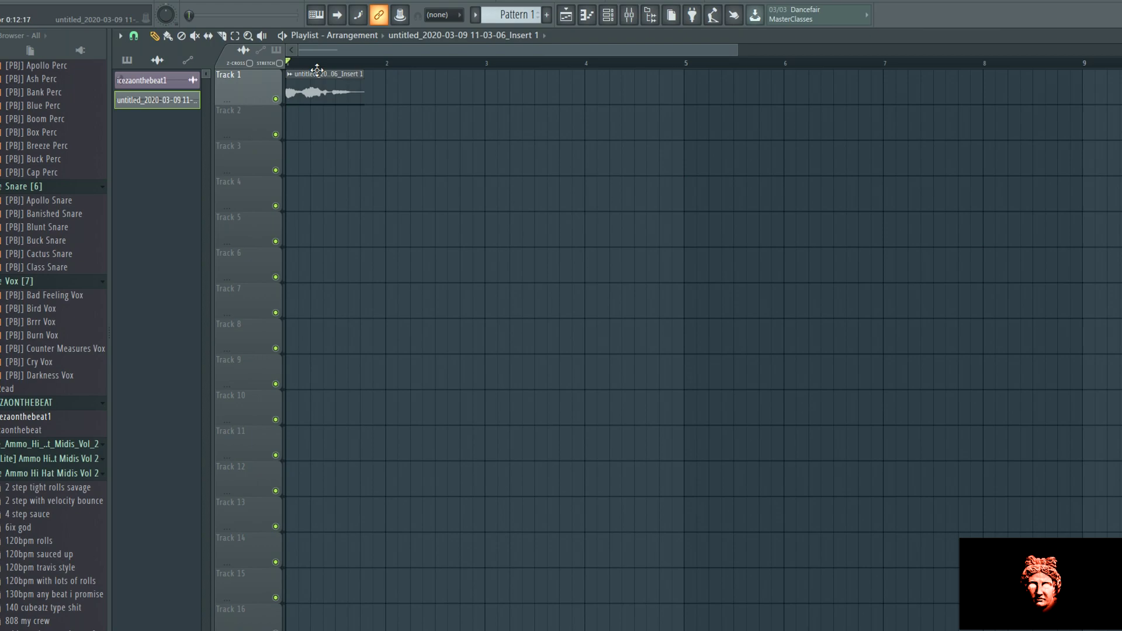
- Set the audio input of mixer Insert 1 to (none)
left_click(629, 15)
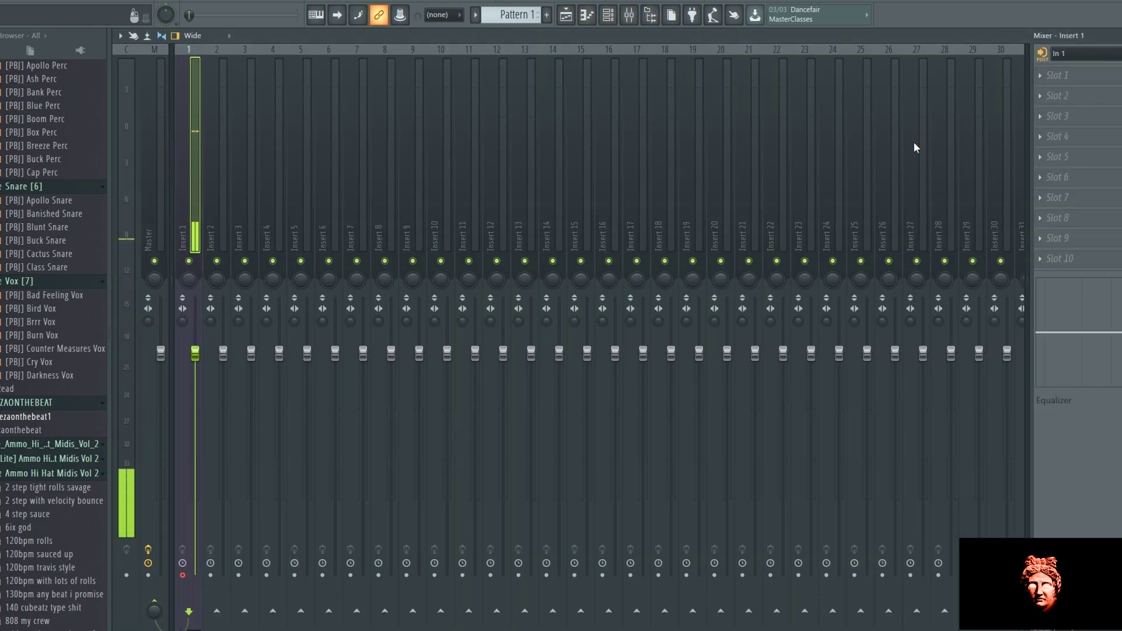
left_click(1074, 54)
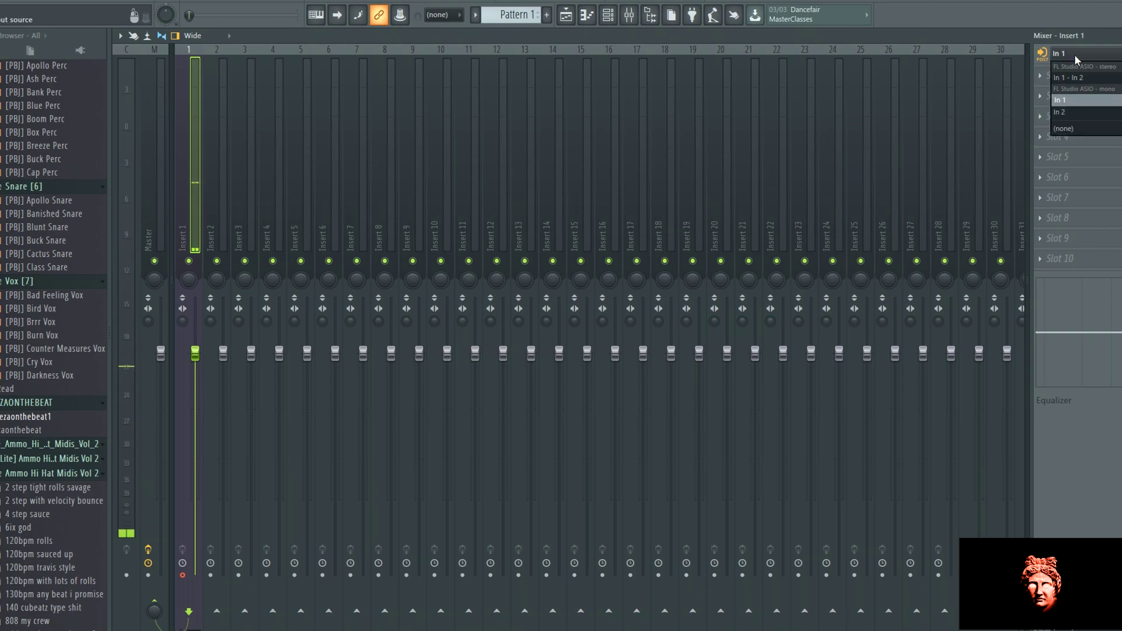
left_click(1075, 128)
- Open the recorded clip's channel settings from the playlist and assign it to mixer track 1
left_click(565, 15)
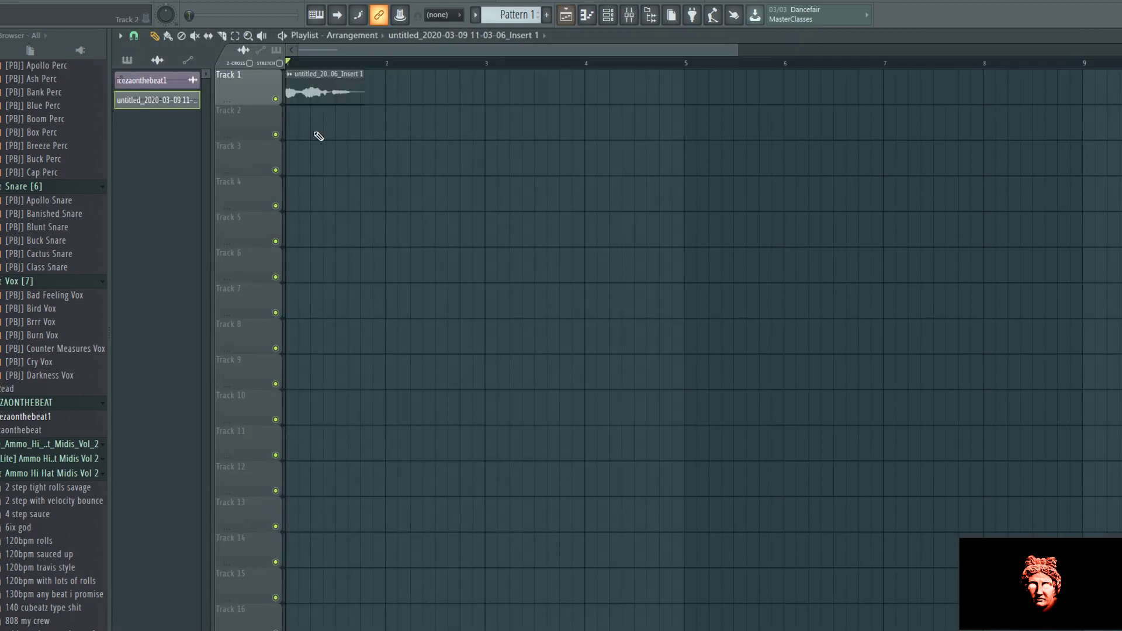
double_click(327, 94)
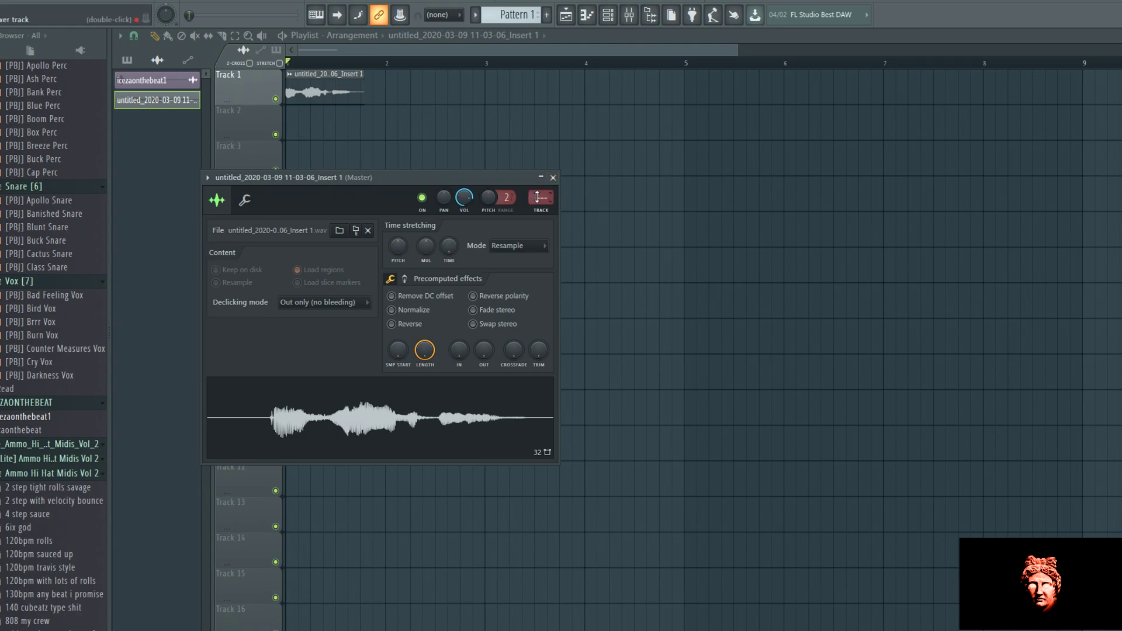
scroll(541, 197, "up", 1)
- Load Fruity Parametric EQ 2 into Slot 1 of mixer Insert 1
left_click(628, 14)
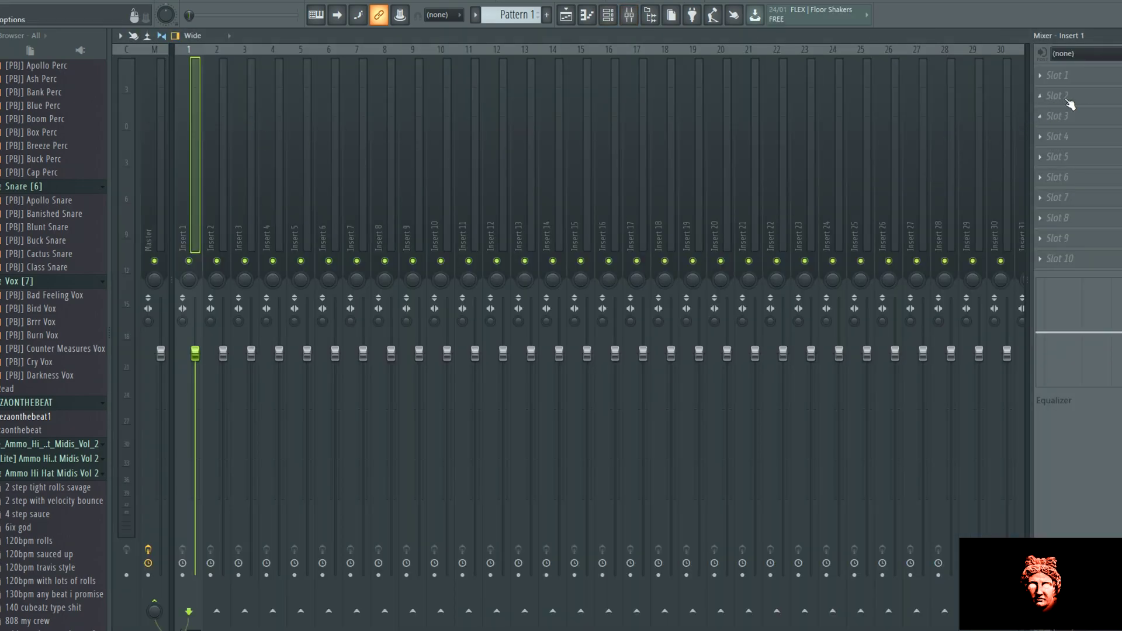
left_click(1044, 76)
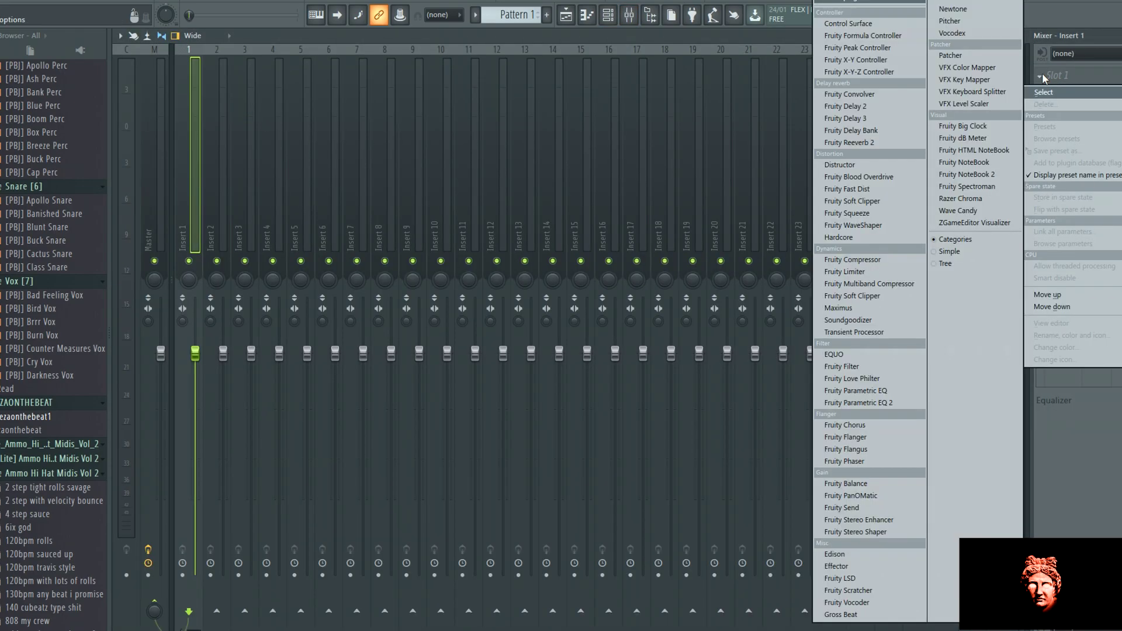
left_click(901, 407)
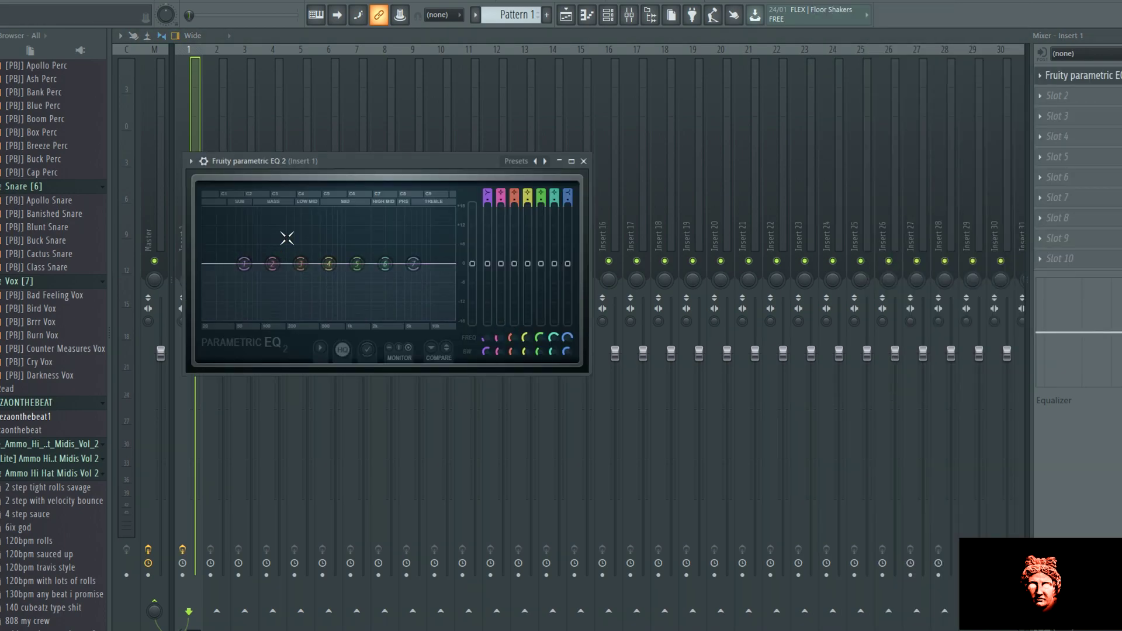
- Shape the vocal EQ by cutting band 1 strongly, lowering bands 2, 3 and 5, and slightly raising bands 6 and 7
left_click_drag(243, 263, 241, 295)
left_click_drag(301, 264, 418, 259)
mouse_move(357, 280)
left_mouse_down()
mouse_move(385, 258)
mouse_move(357, 276)
left_mouse_up()
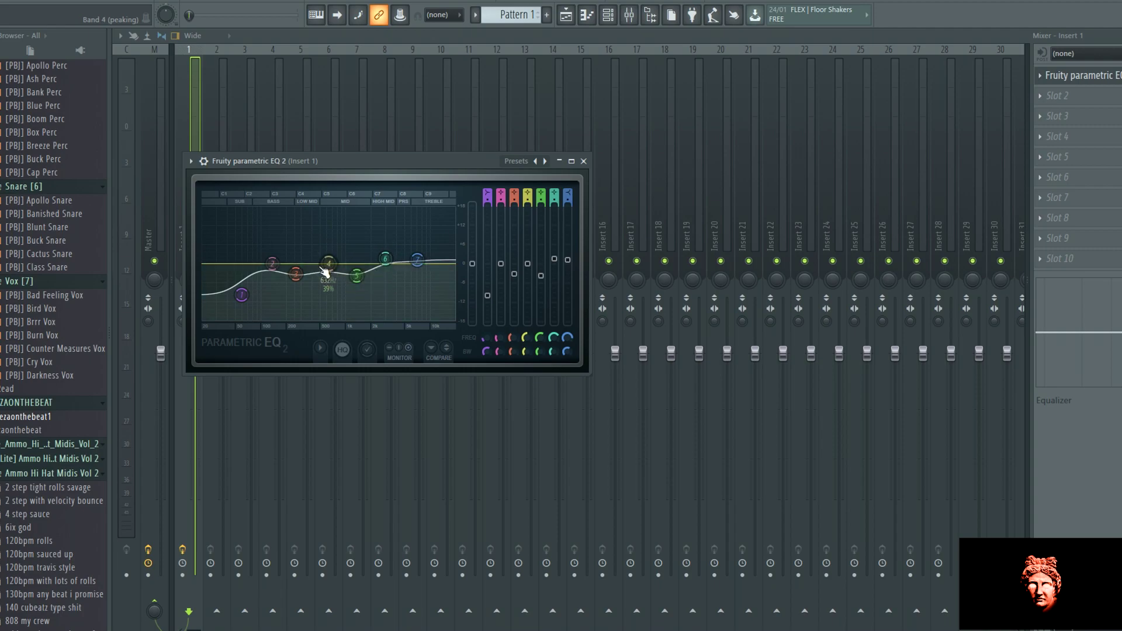
key("space")
left_click_drag(273, 264, 272, 266)
- Route Insert 1 to the Master again and reopen its Fruity Parametric EQ 2
key("space")
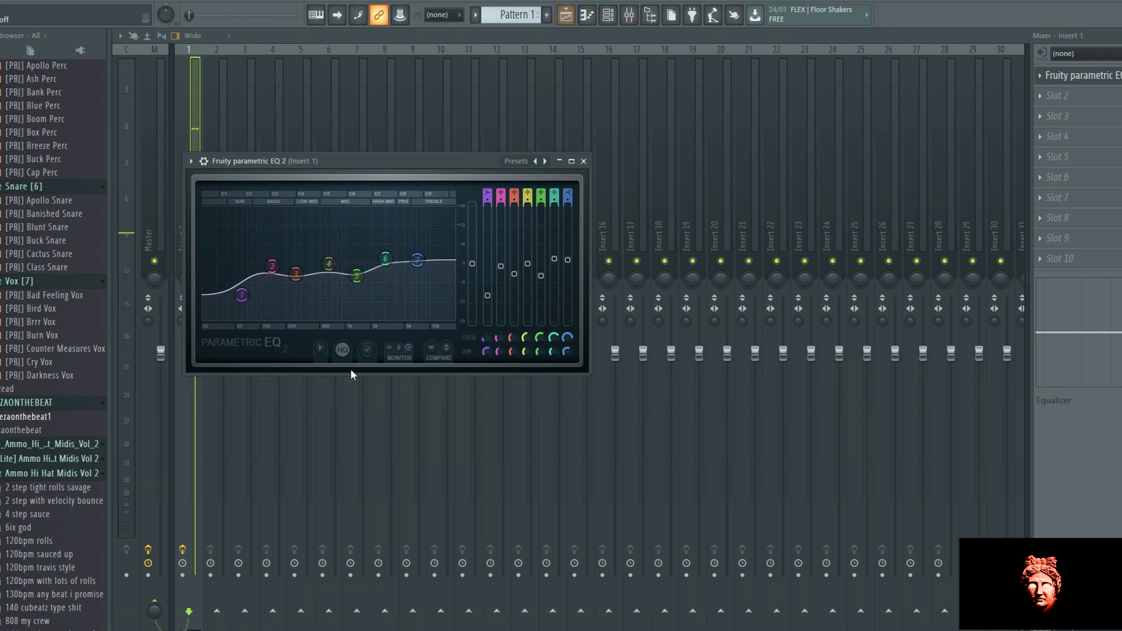
left_click(155, 611)
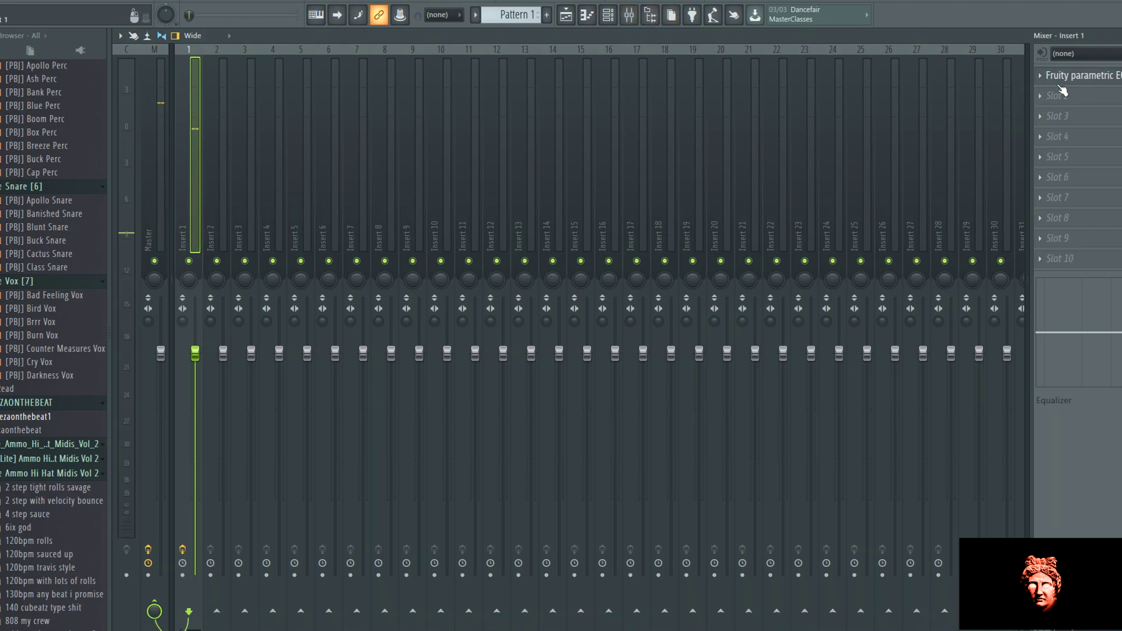
left_click(1061, 75)
- Refine the EQ during playback by lowering bands 1, 2 and 5 further, flattening bands 6 and 7, and nudging band 3
key("space")
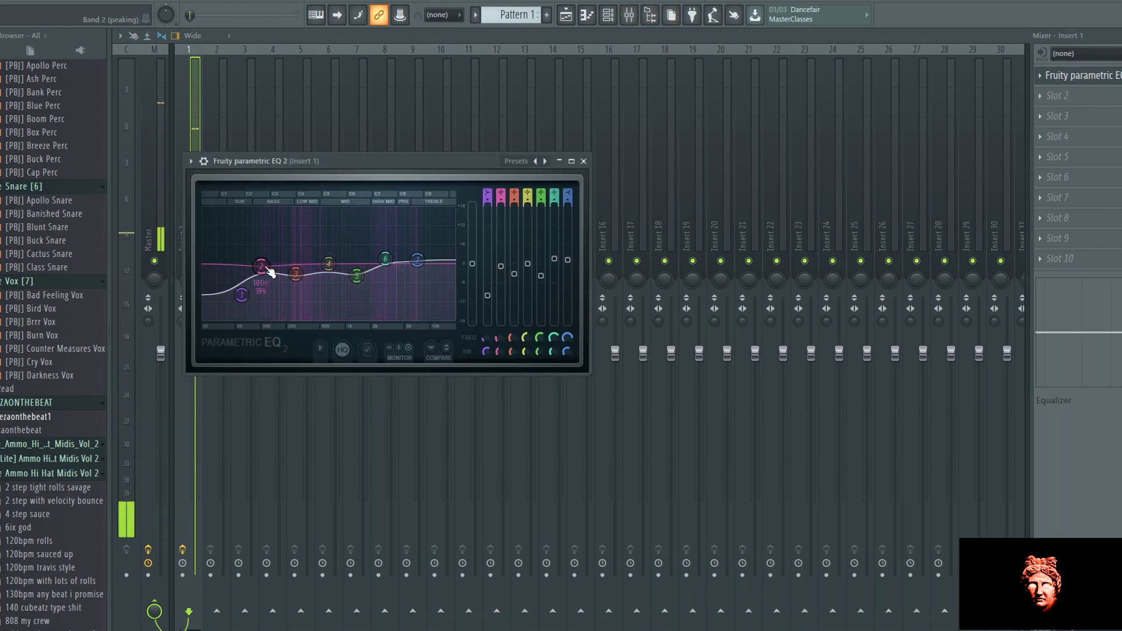
left_click_drag(365, 285, 363, 290)
mouse_move(417, 259)
left_mouse_down()
mouse_move(426, 251)
mouse_move(384, 266)
mouse_move(422, 262)
left_mouse_up()
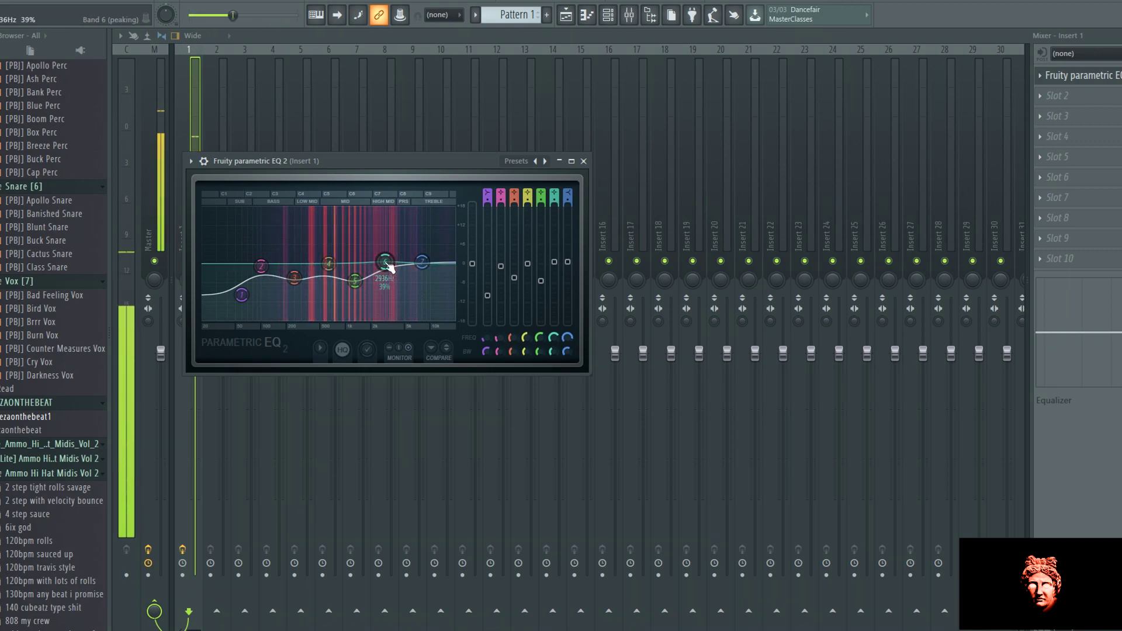
left_click(261, 266)
left_click_drag(261, 267, 239, 304)
left_click_drag(294, 277, 290, 276)
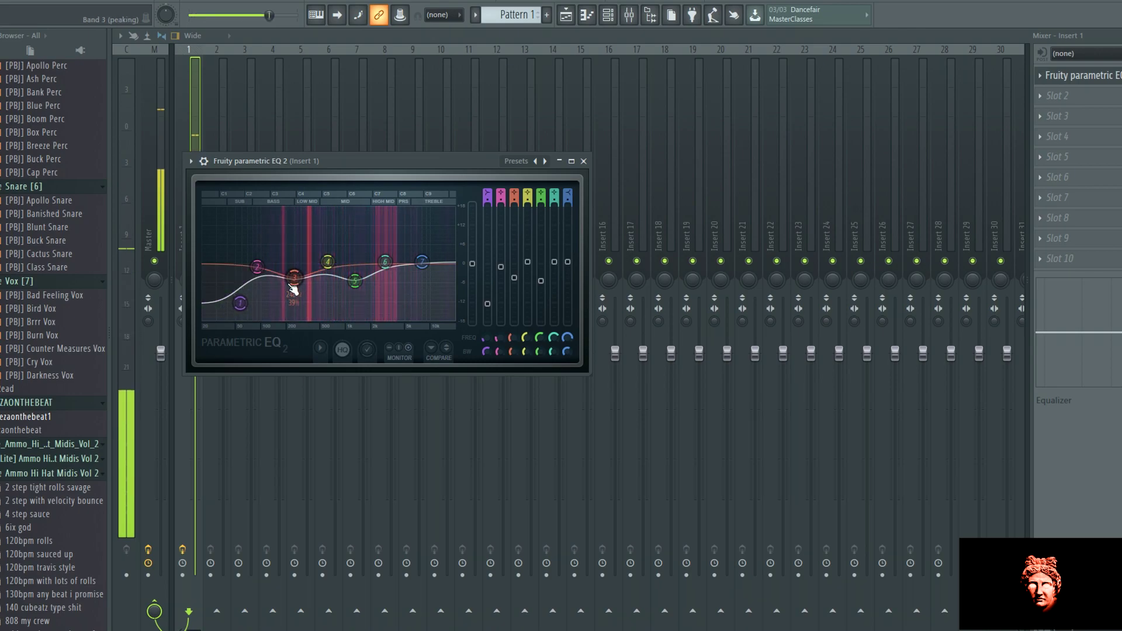
left_click(355, 280)
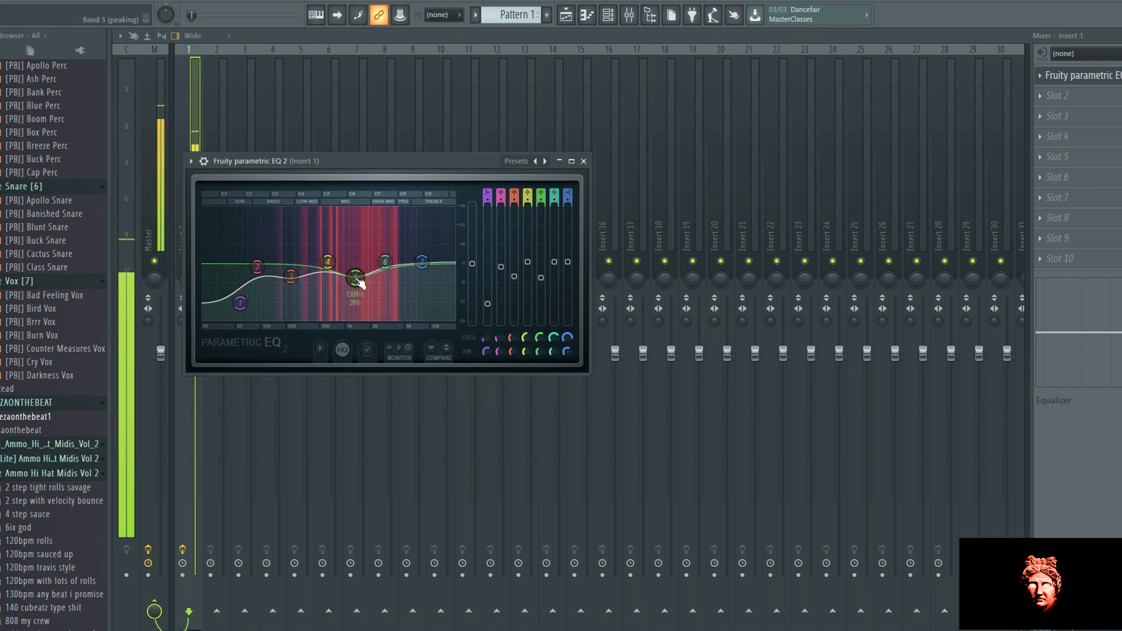
left_click_drag(257, 267, 257, 272)
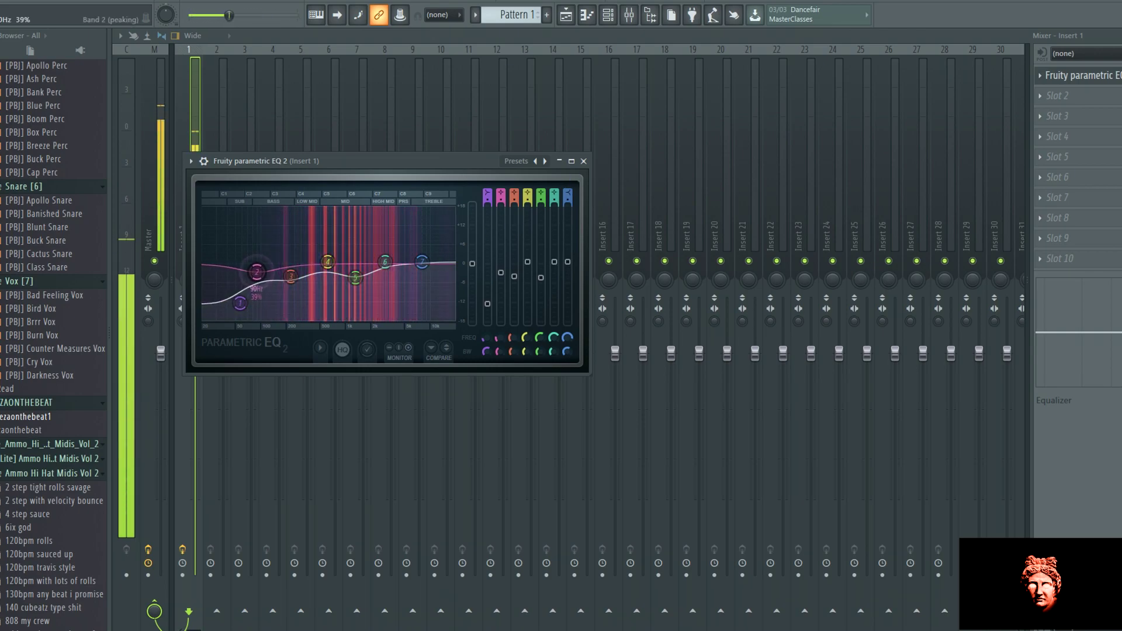
left_click(583, 161)
- Load Fruity Reeverb 2 into Slot 2 of Insert 1 and increase its room size
left_click(1044, 98)
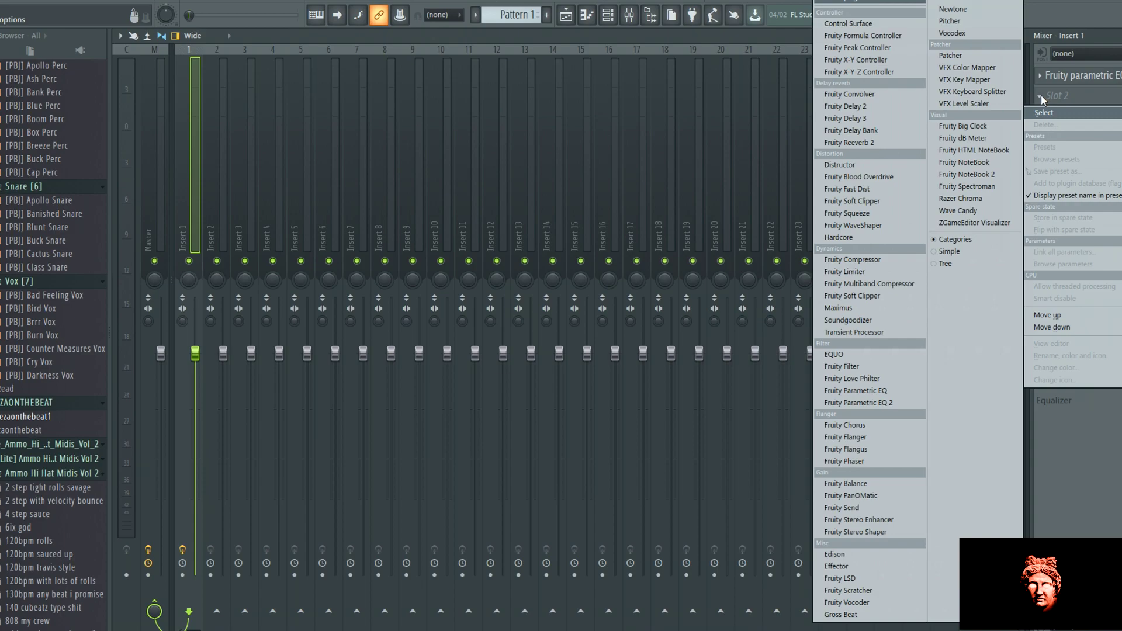
left_click(891, 144)
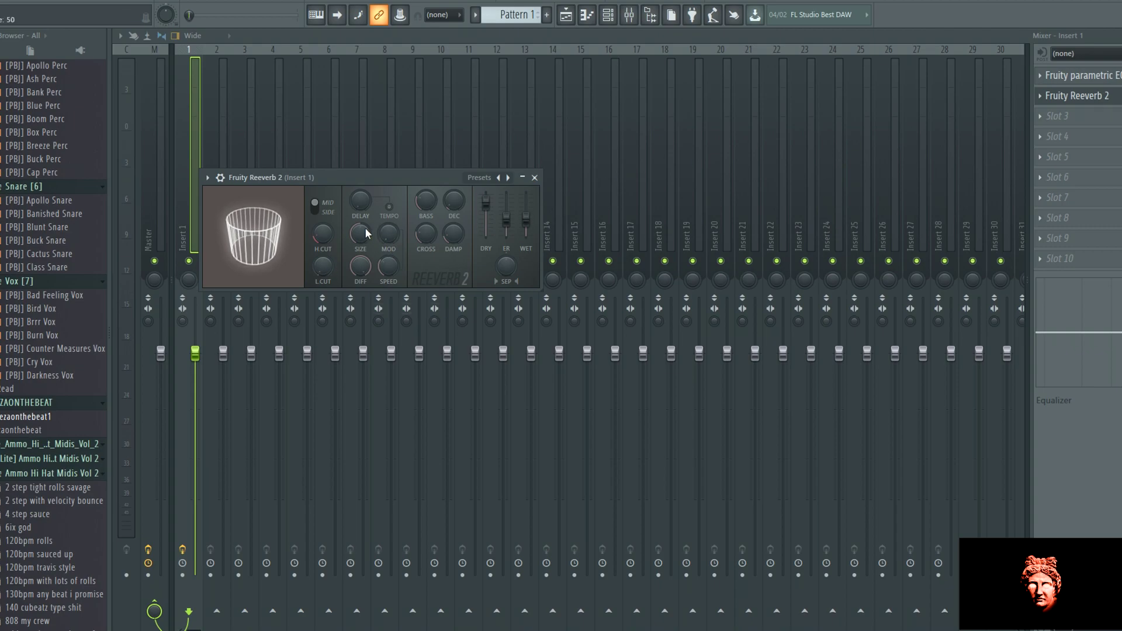
left_click_drag(361, 233, 361, 221)
left_click_drag(360, 234, 360, 222)
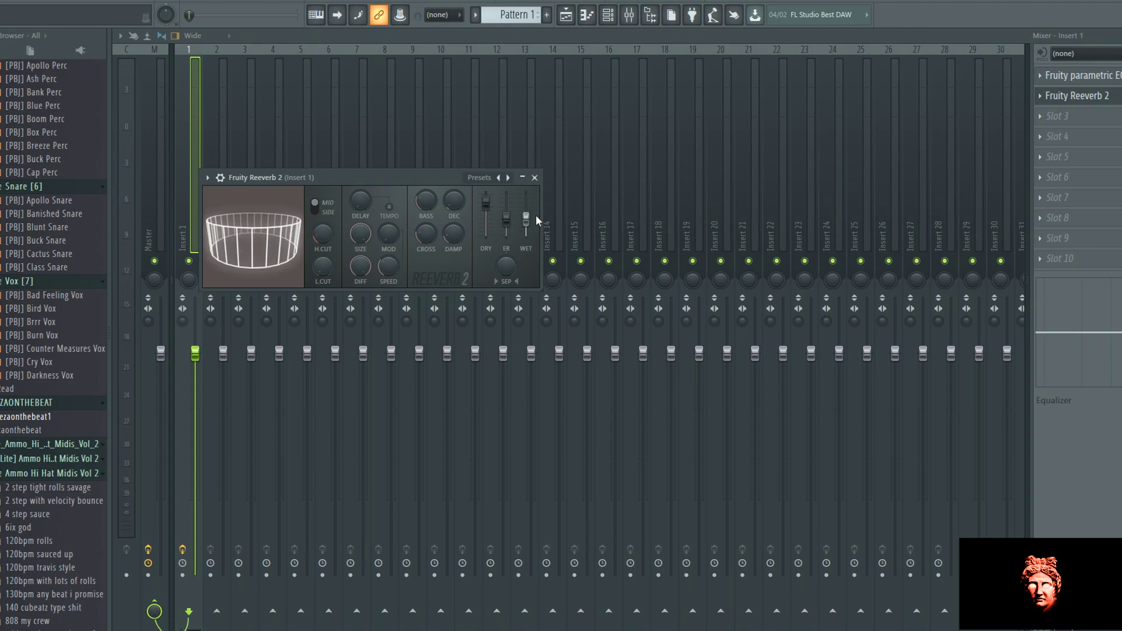
- Lower the reverb's dry level and set its early reflections to 41% and its wet level to 26%
left_click_drag(528, 229, 528, 242)
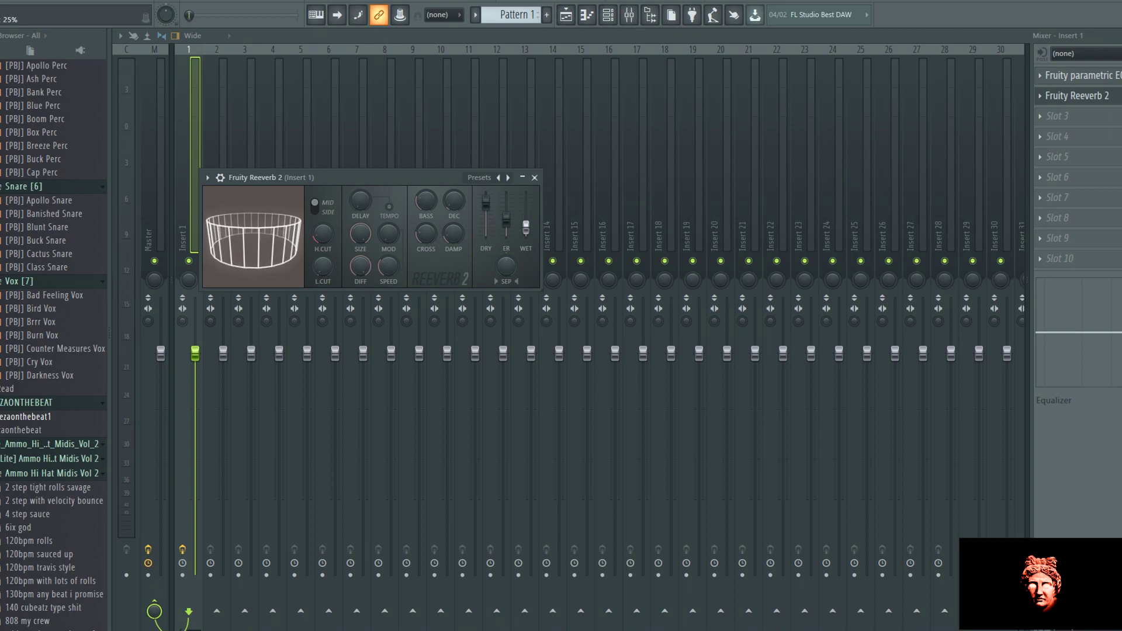
left_click_drag(488, 213, 488, 218)
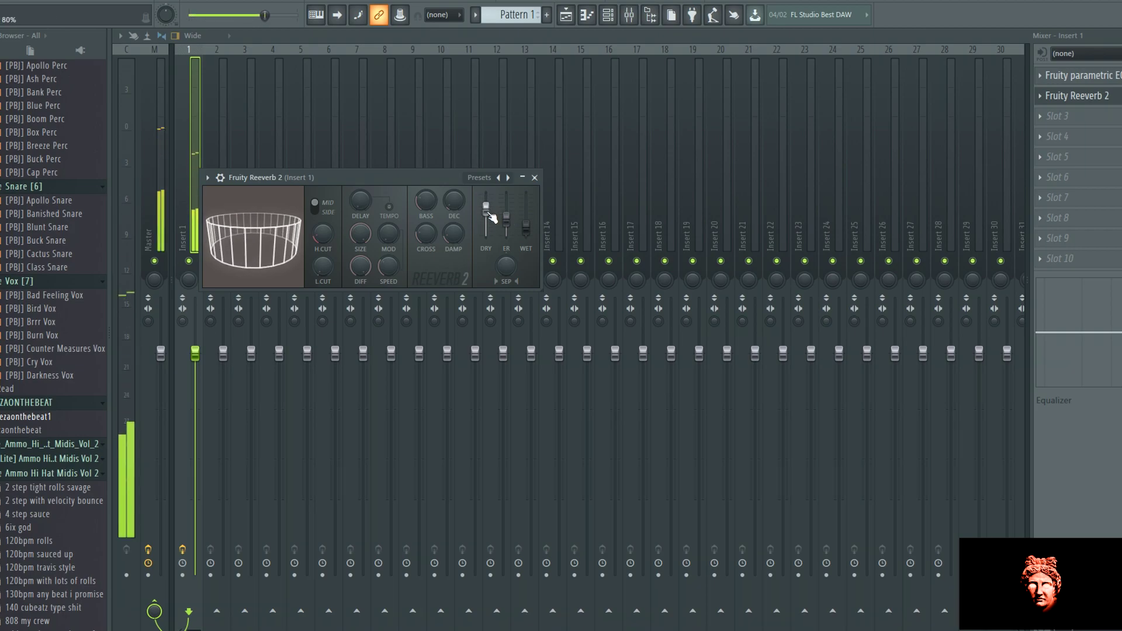
left_click_drag(507, 219, 507, 225)
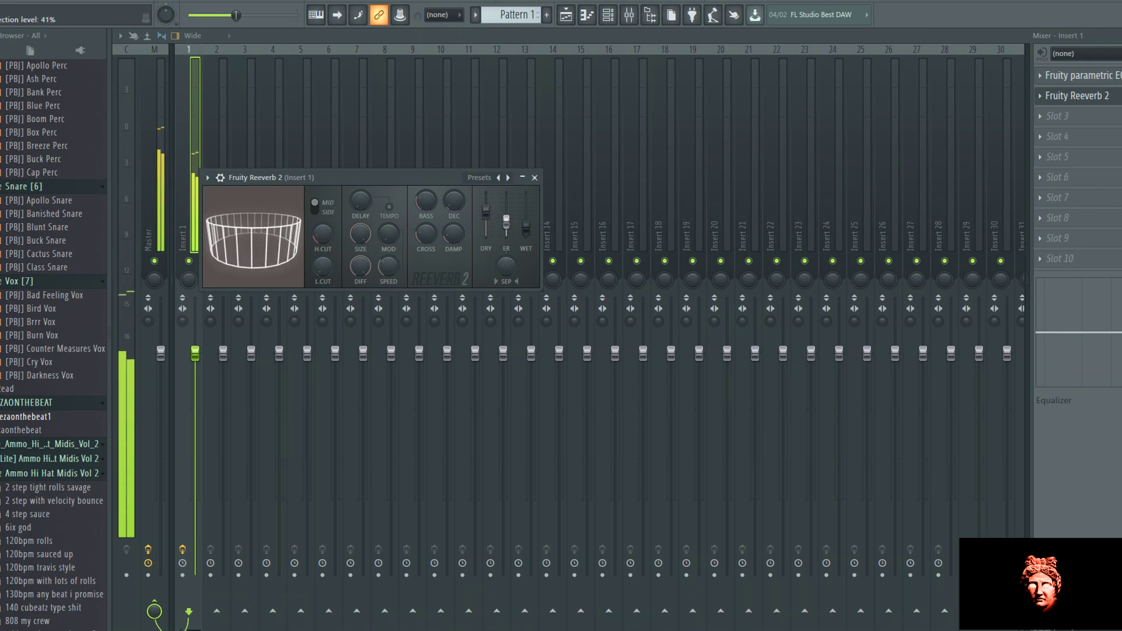
left_click_drag(506, 223, 526, 228)
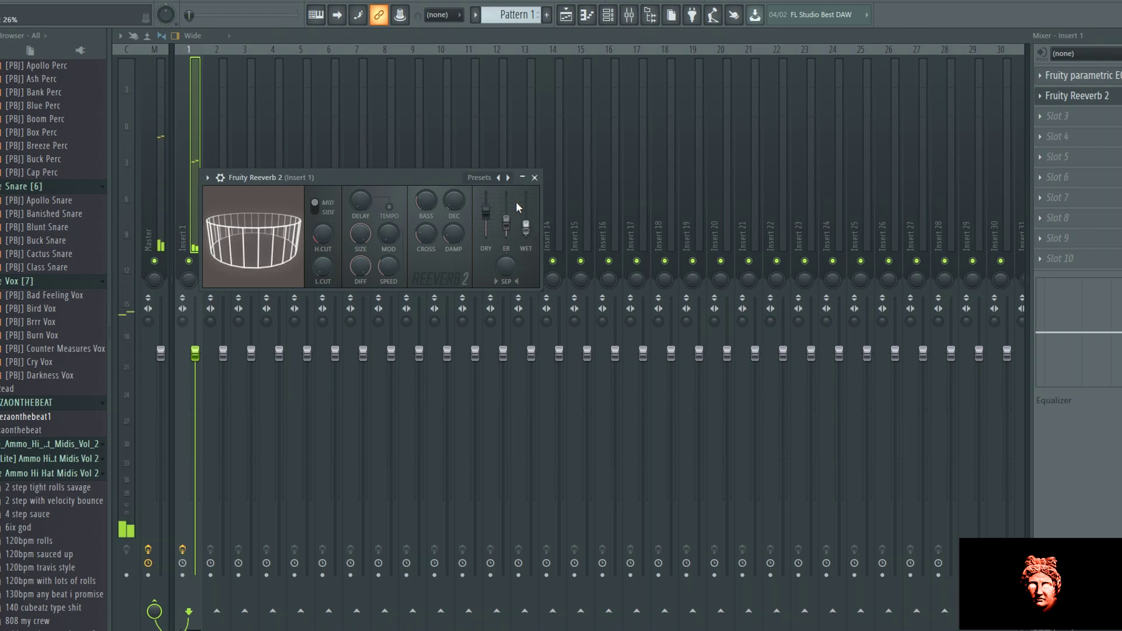
left_click(534, 178)
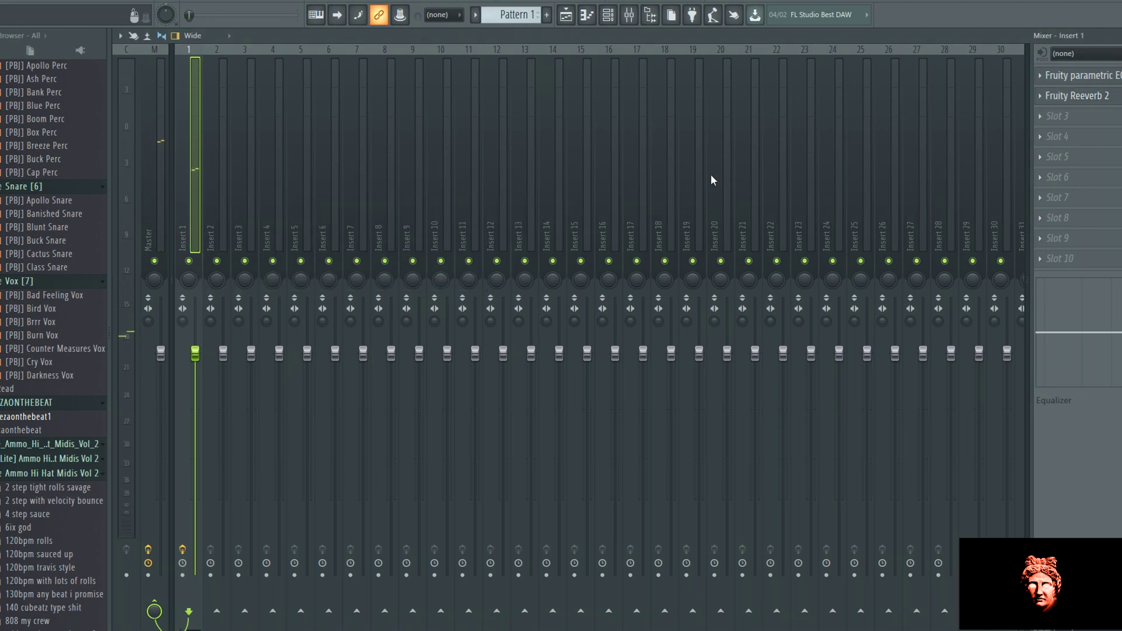
- Load Effector into Slot 3 of Insert 1 and set it to the Delay effect with a 1/1 tempo division
left_click(1043, 117)
left_click(1043, 118)
key("F8")
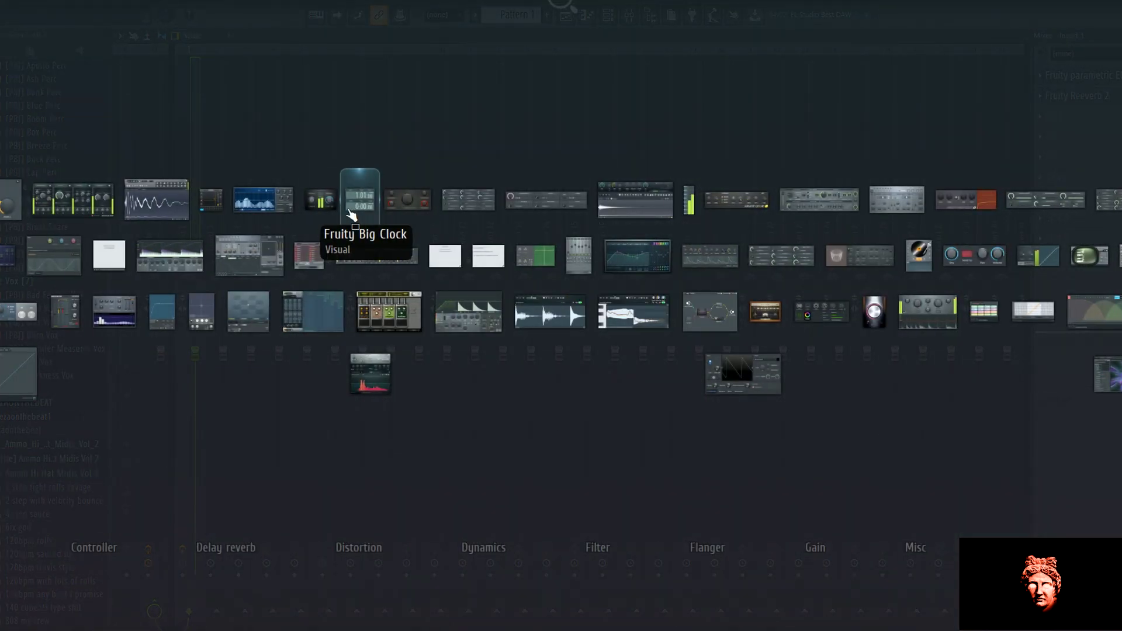
left_click(209, 206)
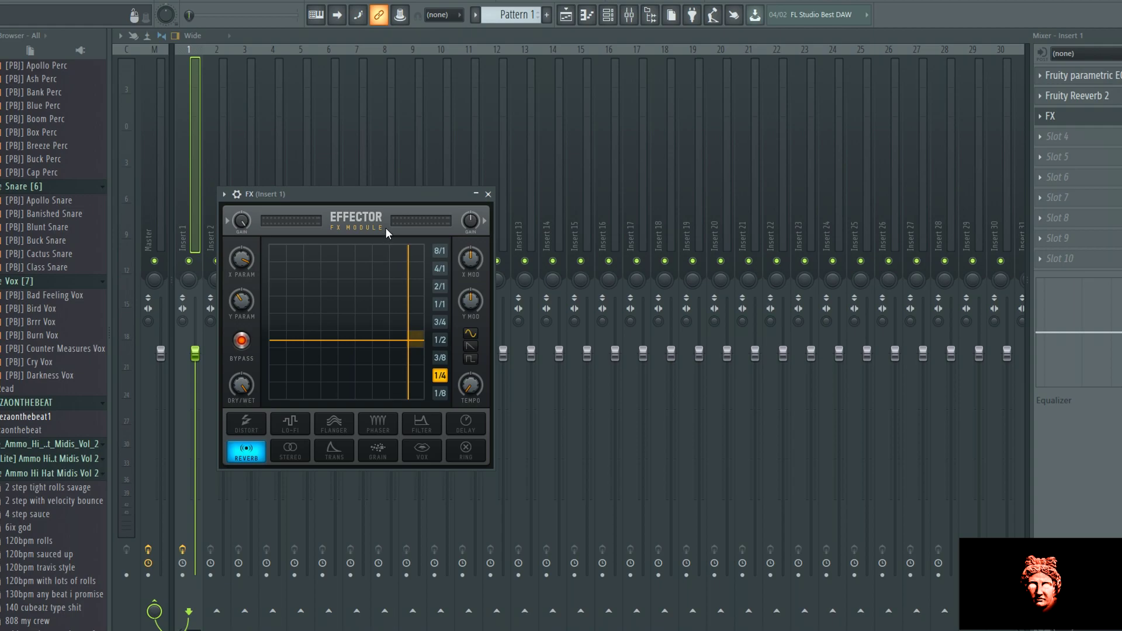
left_click(466, 424)
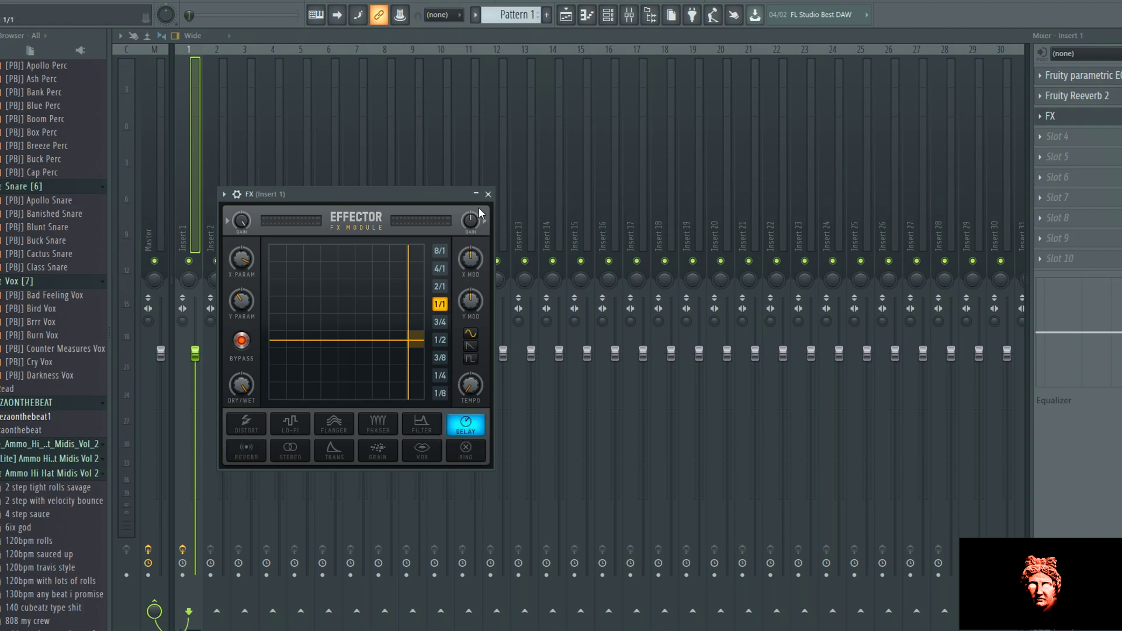
left_click(488, 194)
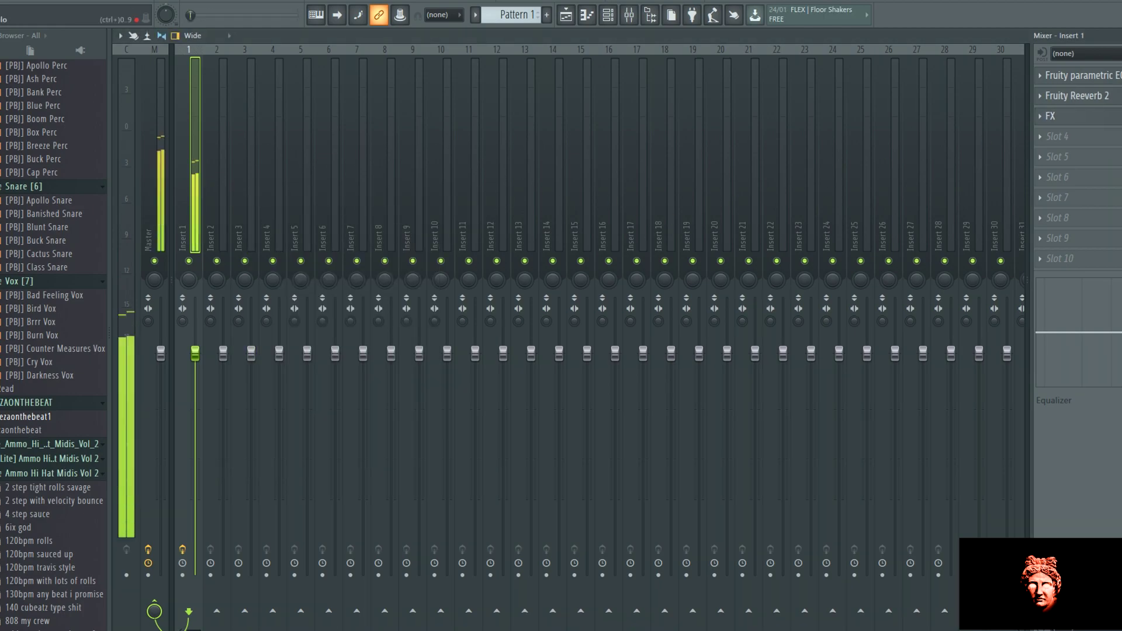
- Reopen Effector and toggle its bypass switch during playback to compare the sound, leaving the switch unlit
left_click(1081, 120)
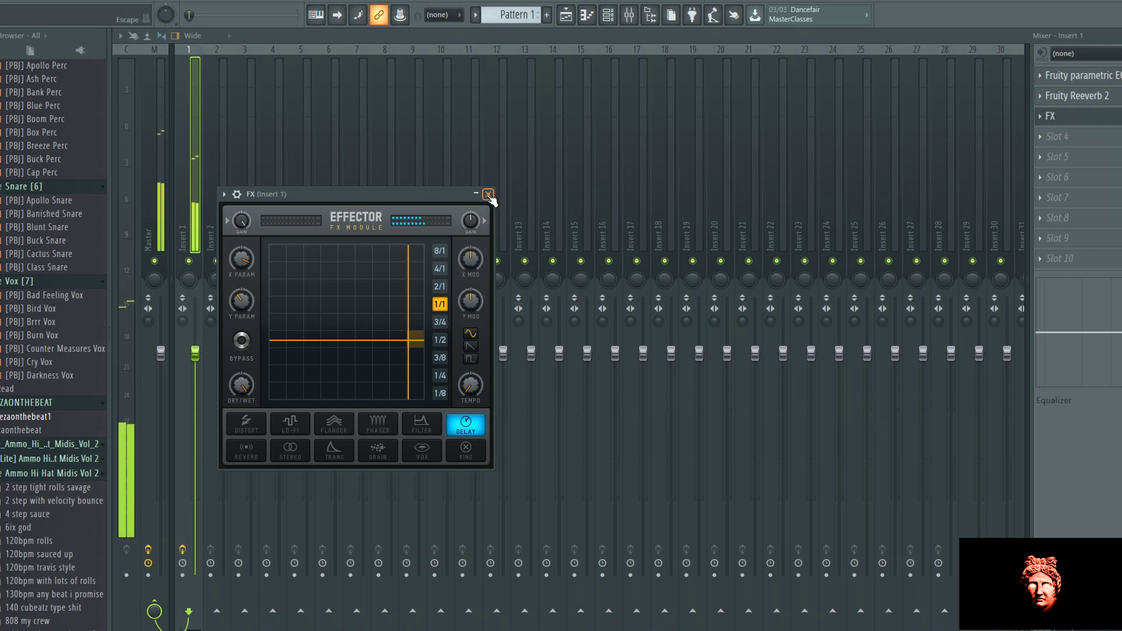
left_click(241, 340)
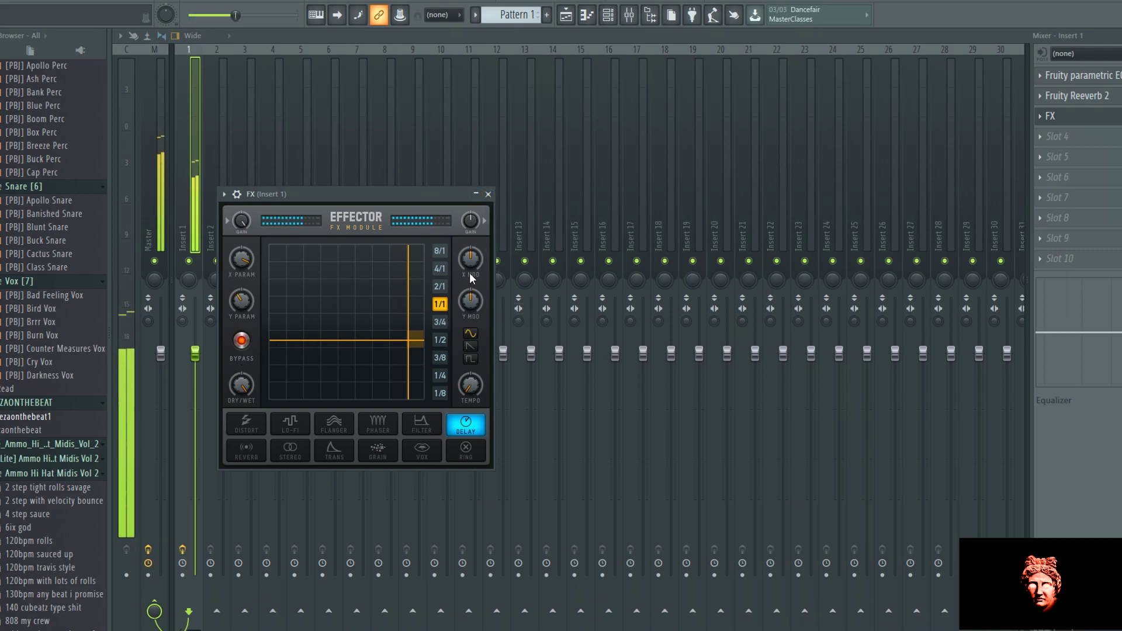
left_click(242, 340)
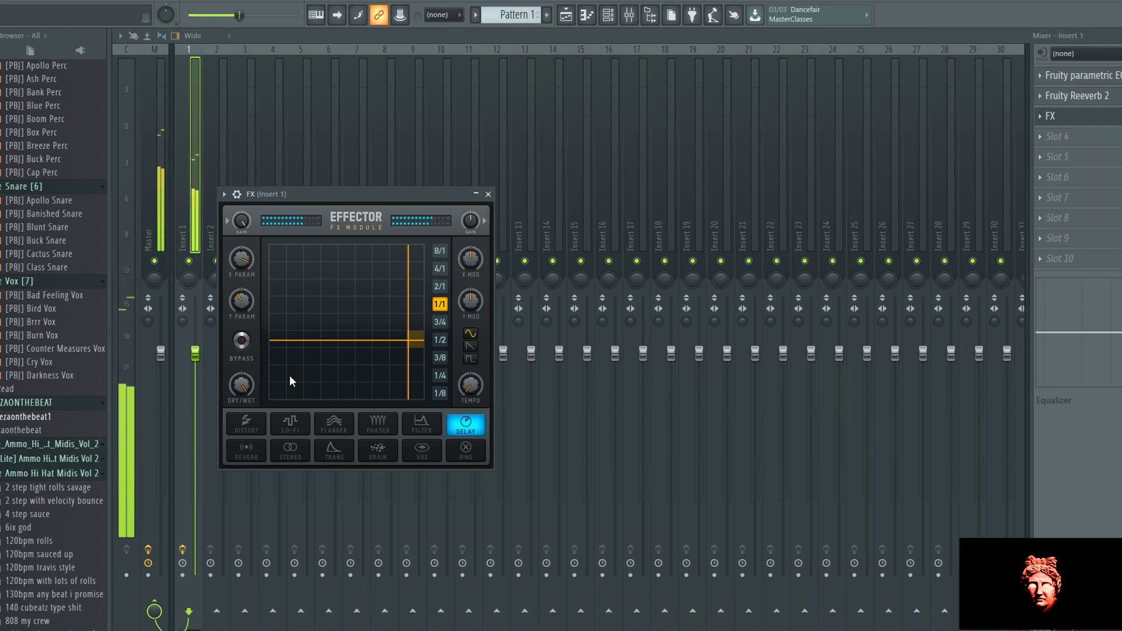
left_click(488, 194)
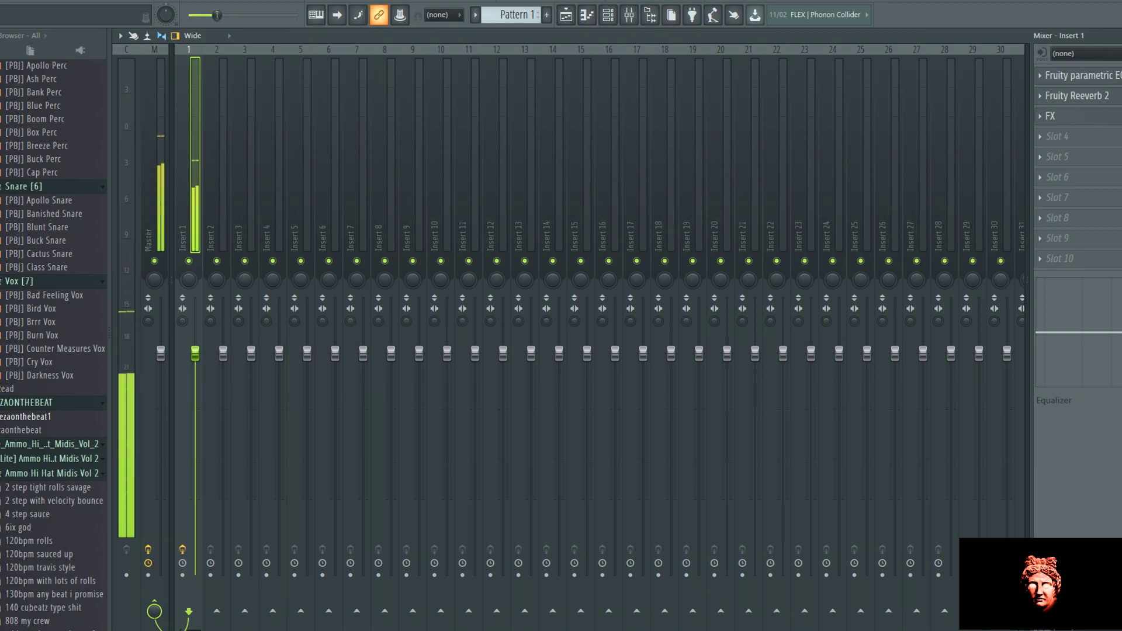
- Shape Insert 1's built-in equalizer with cuts of -12.0 at 220 Hz, -5.2 at 1.5 kHz and -2.1 at 7.9 kHz during playback
left_click(566, 16)
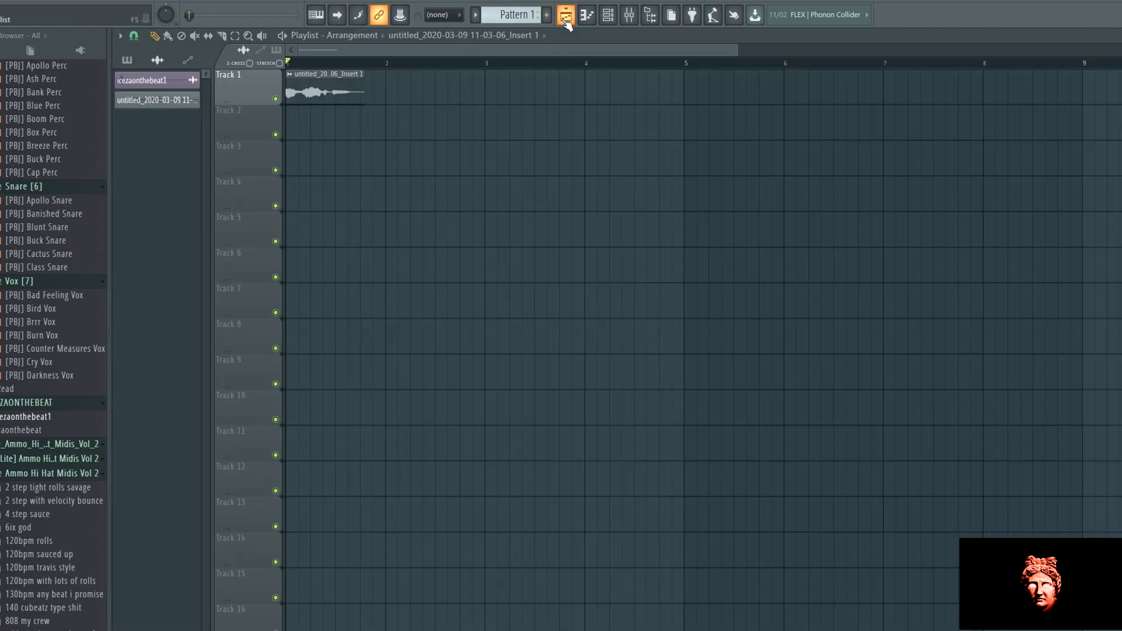
left_click(628, 15)
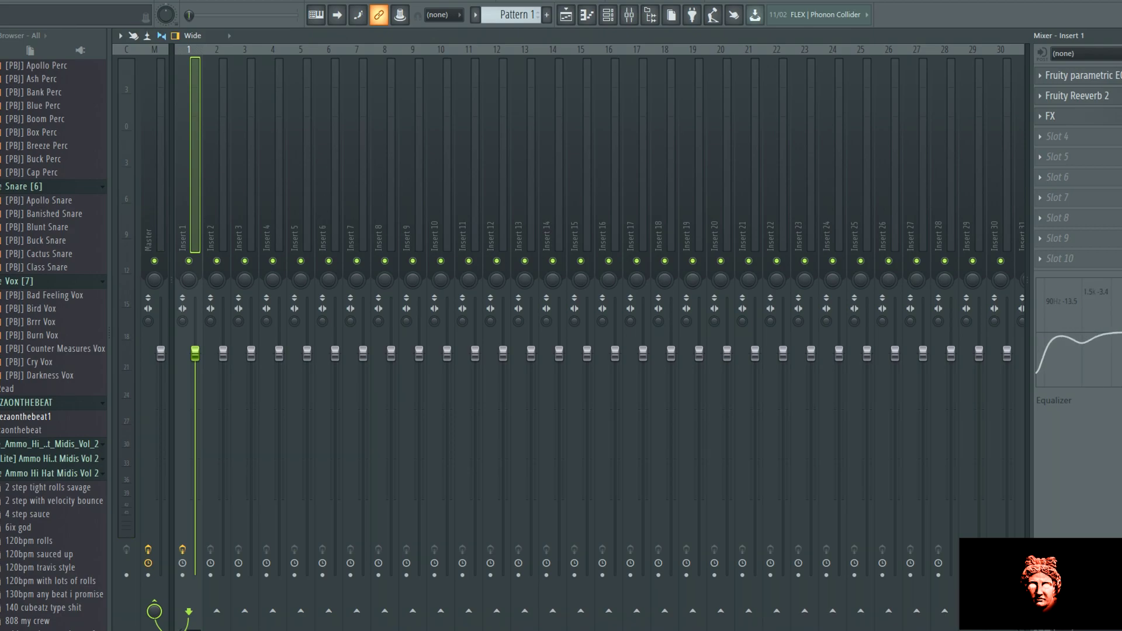
key("space")
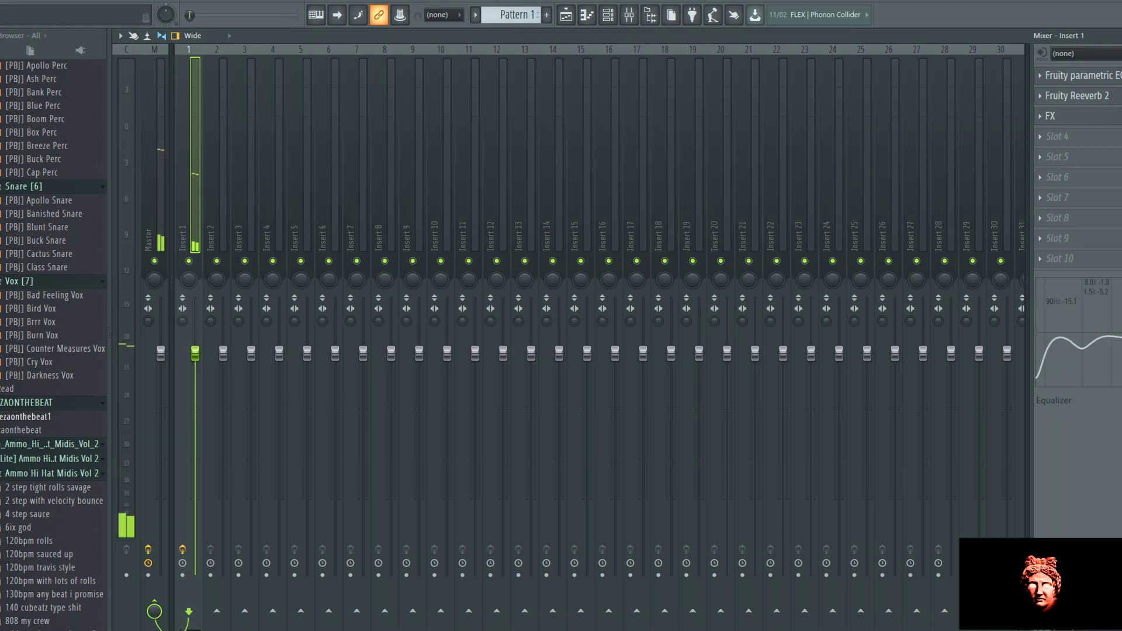
left_click_drag(1080, 349, 1097, 347)
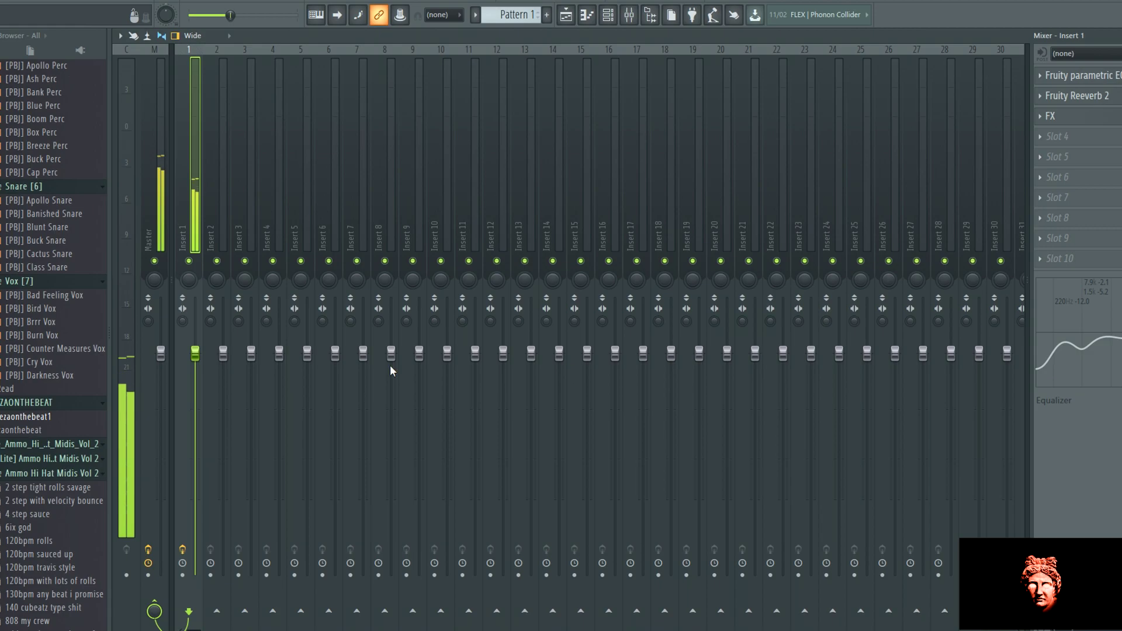
left_click(161, 238)
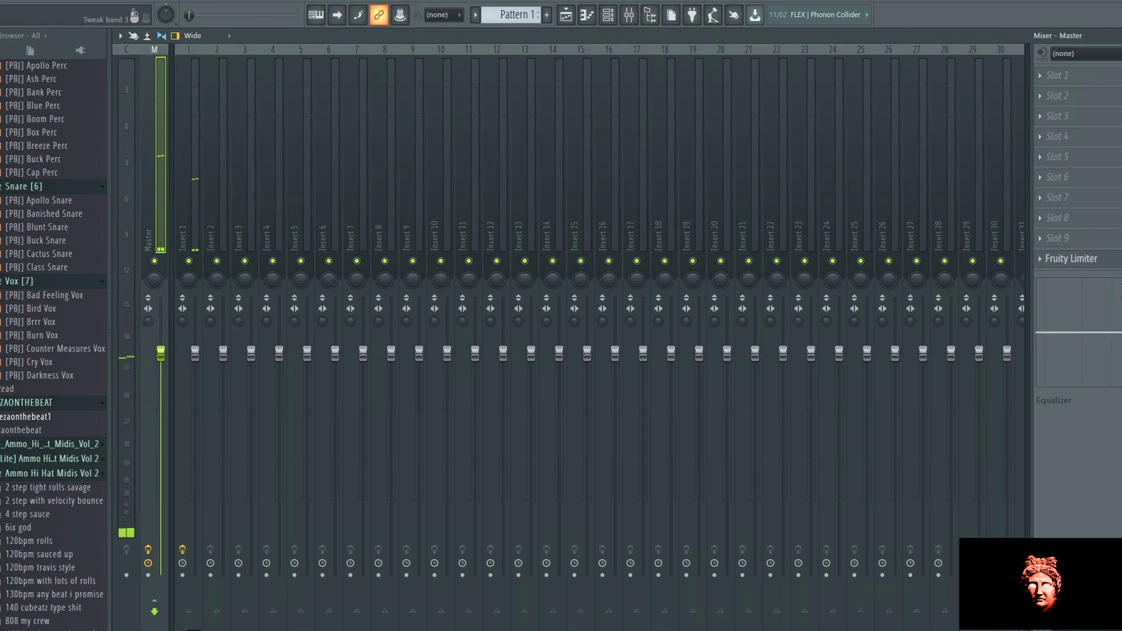
left_click(206, 177)
key("Left")
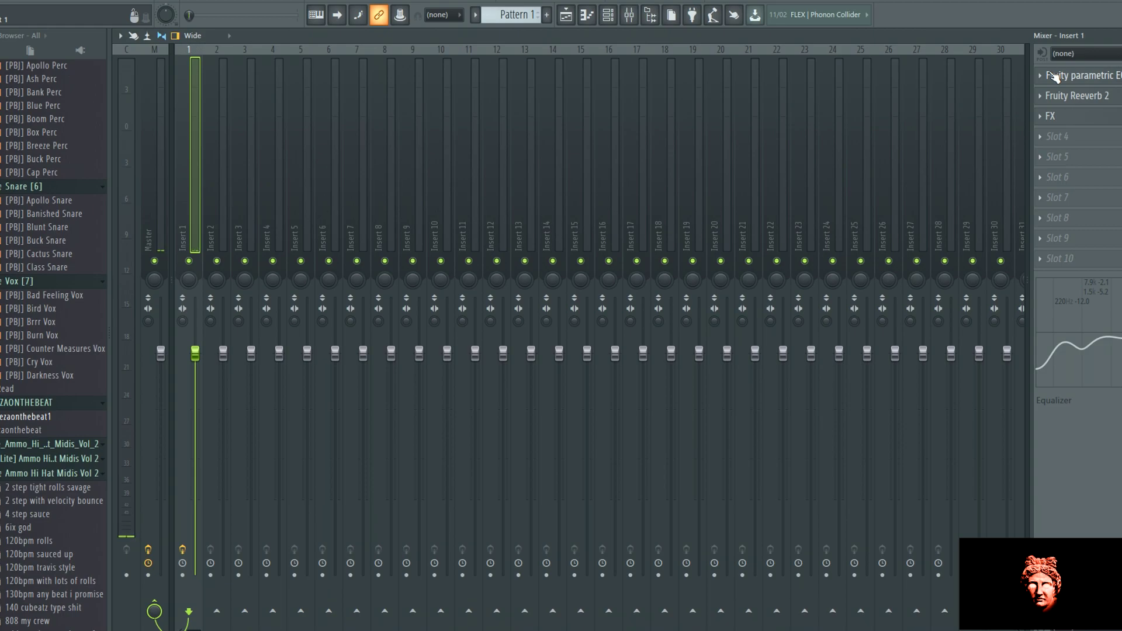
- Select the vocal clip's time range in the playlist and start exporting it as a Wave file
left_click(569, 19)
double_click(357, 63)
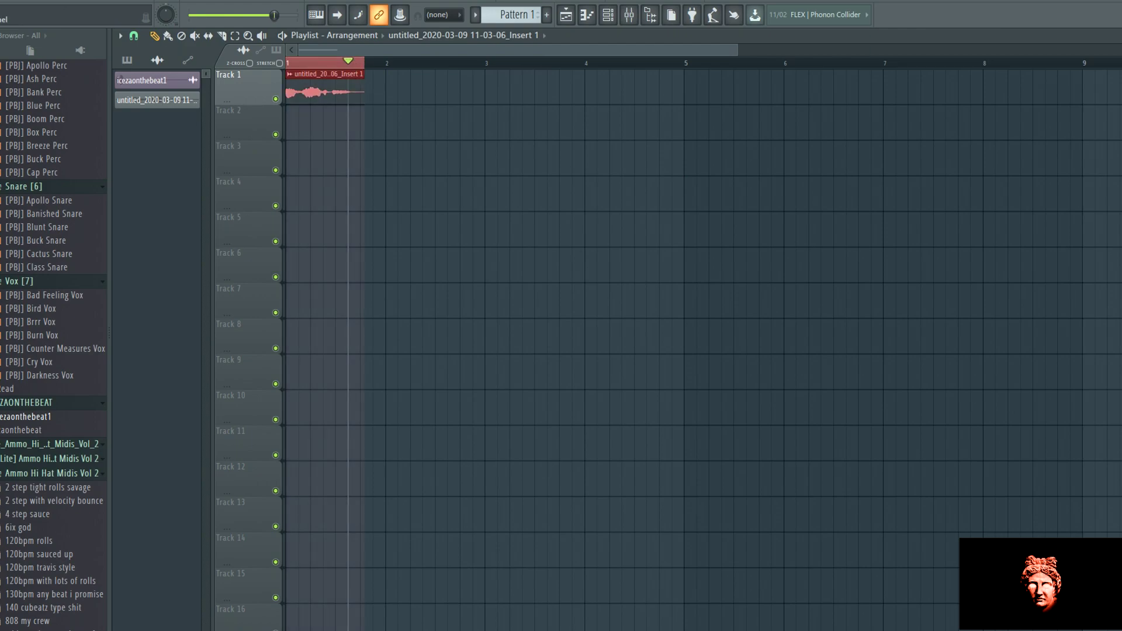
key("alt+f")
mouse_move(28, 104)
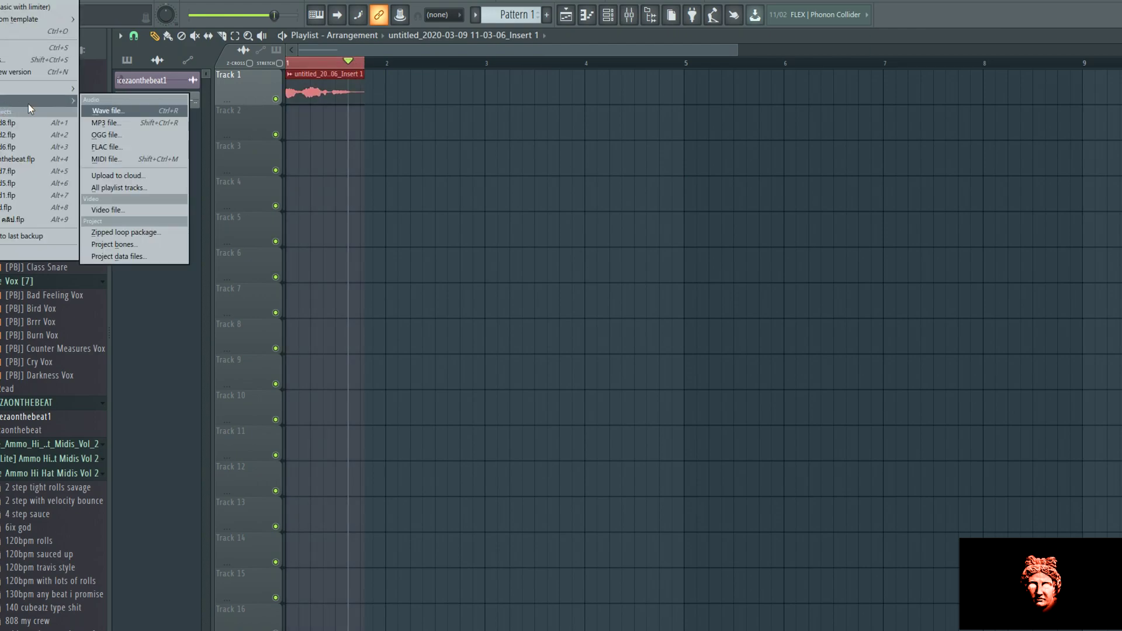
left_click(113, 111)
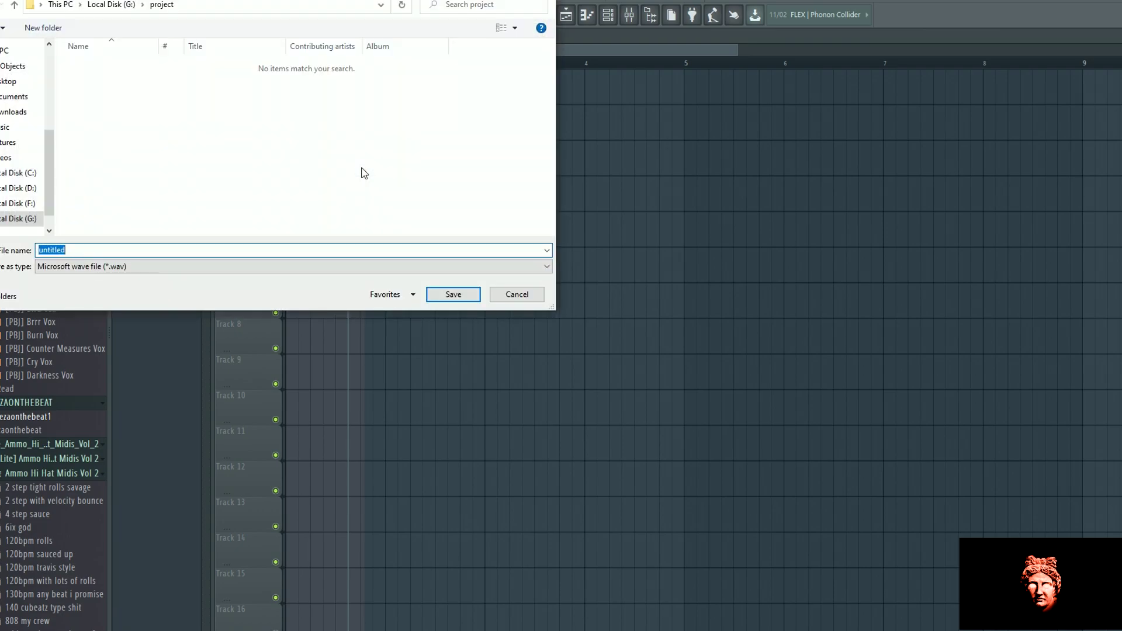
- Save the export as icezaonthebeat3.wav in the ICEZAONTHEBEAT folder inside 2222 on drive G
left_click(42, 224)
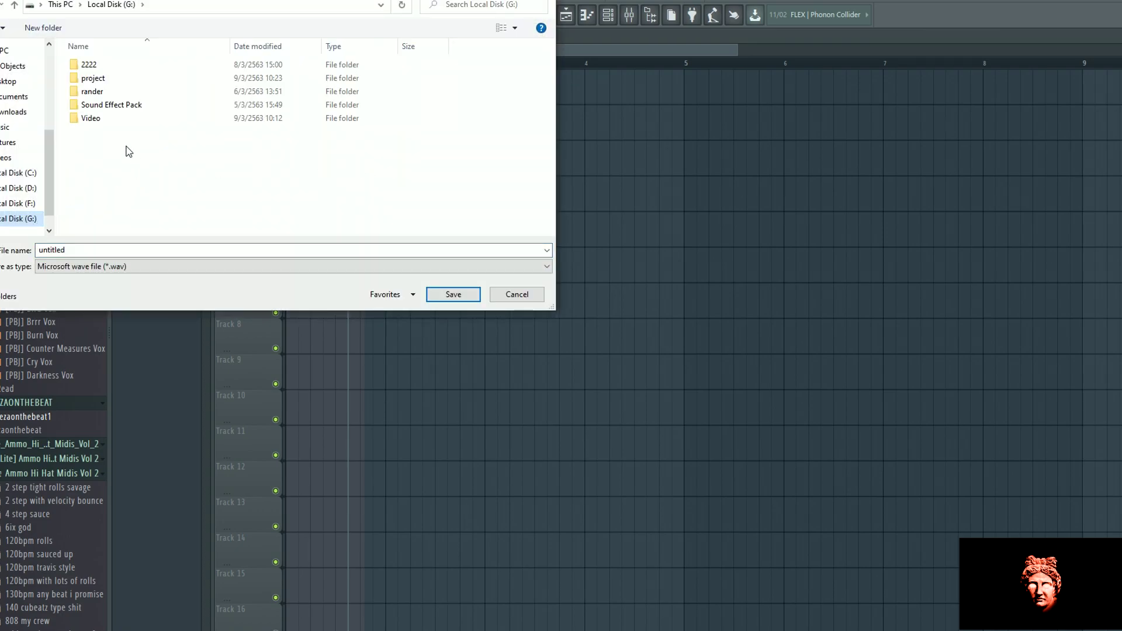
double_click(128, 66)
double_click(170, 246)
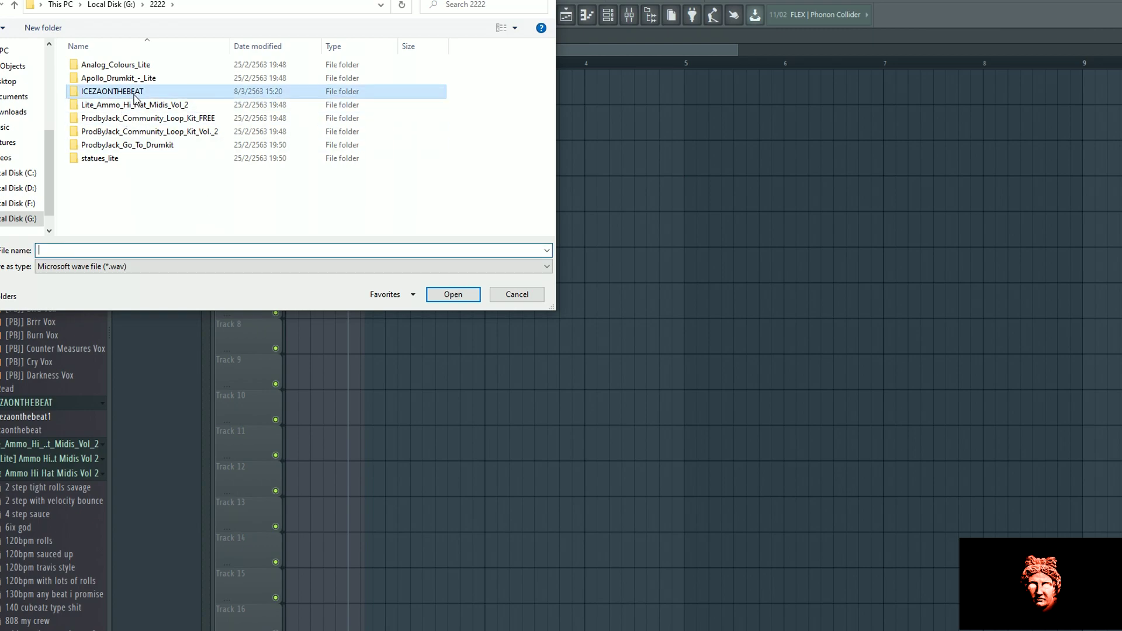
double_click(112, 91)
left_click(159, 251)
type("g")
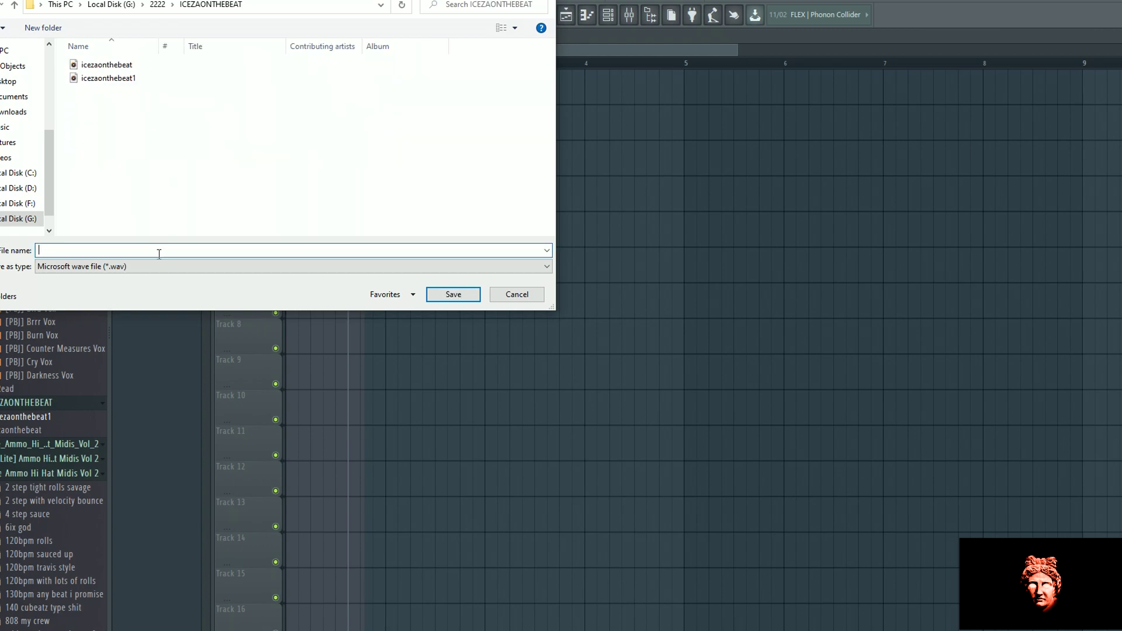
type("icez")
key("Down")
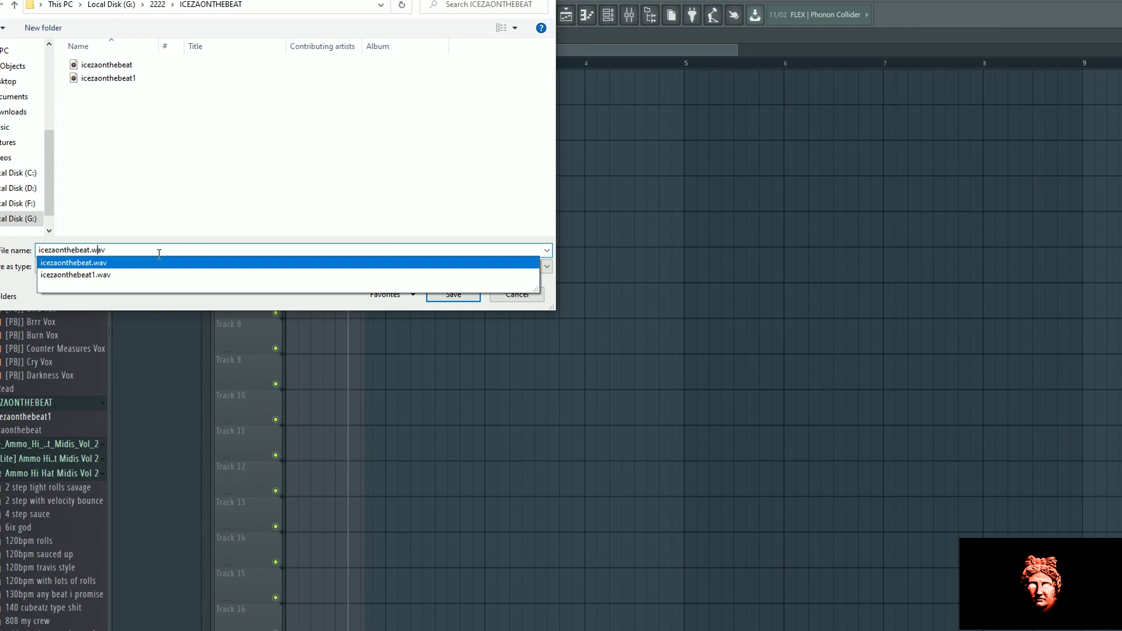
type("3")
key("Return")
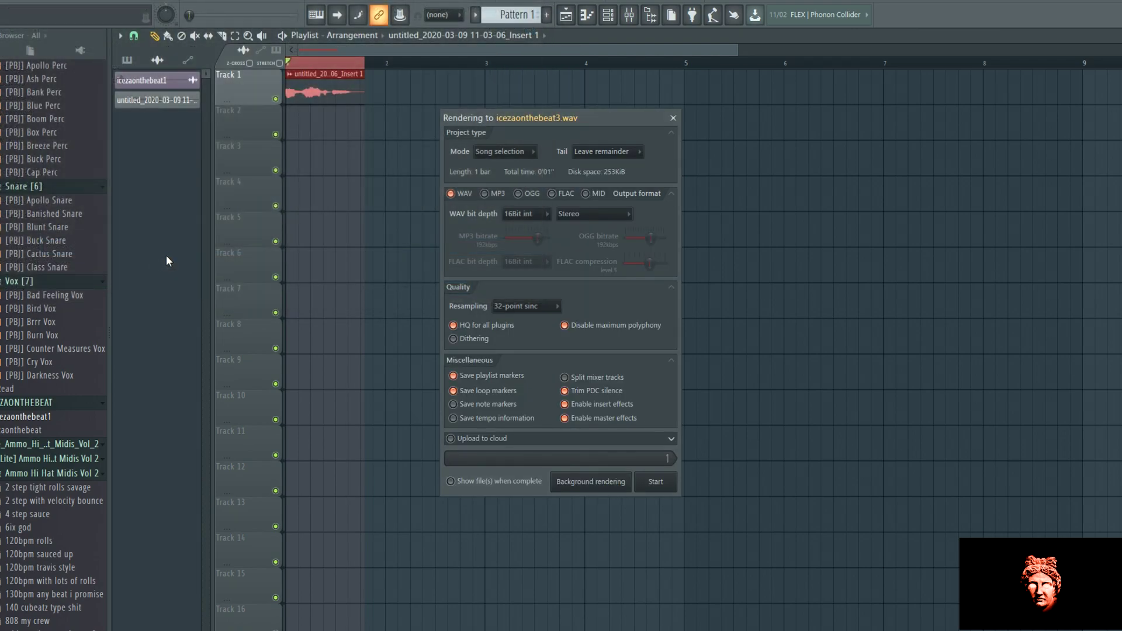
- Render the song selection as a 16Bit int stereo WAV file named icezaonthebeat3.wav
left_click(660, 484)
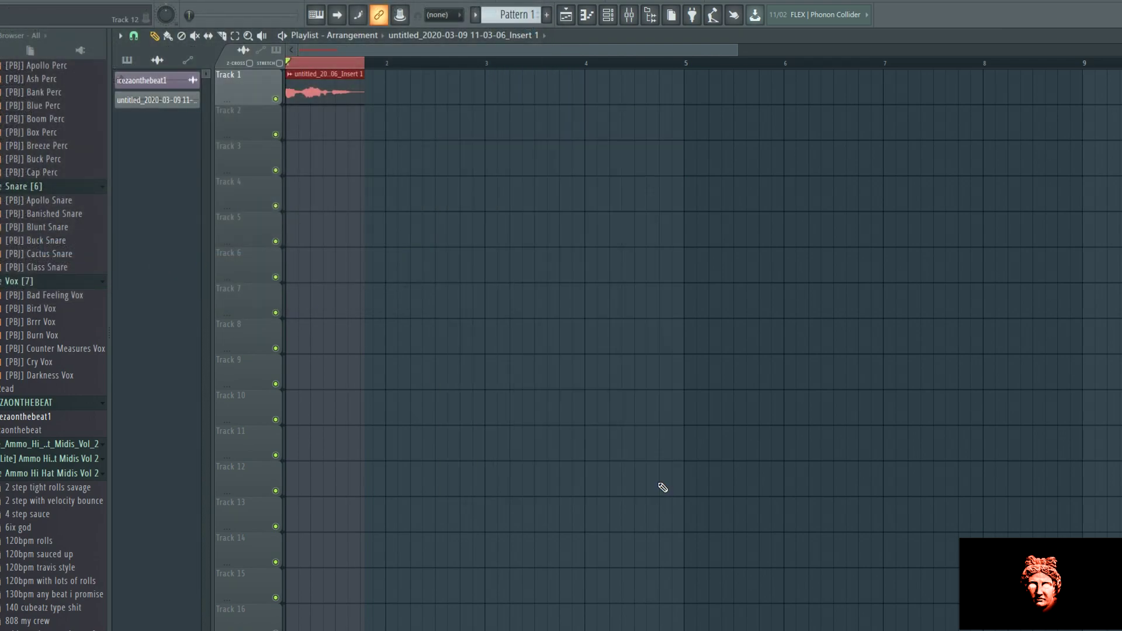
- Reconfirm G:\2222 as the browser's extra search folder in the file settings to refresh the sample list, leaving the settings closed
left_click(97, 1)
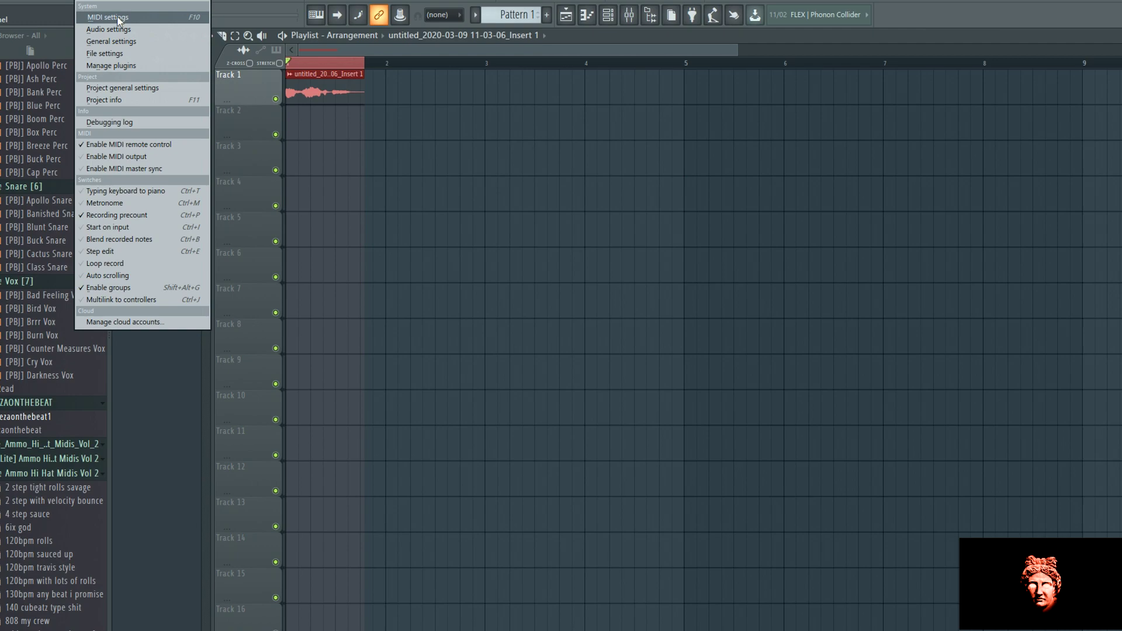
left_click(115, 15)
left_click(115, 4)
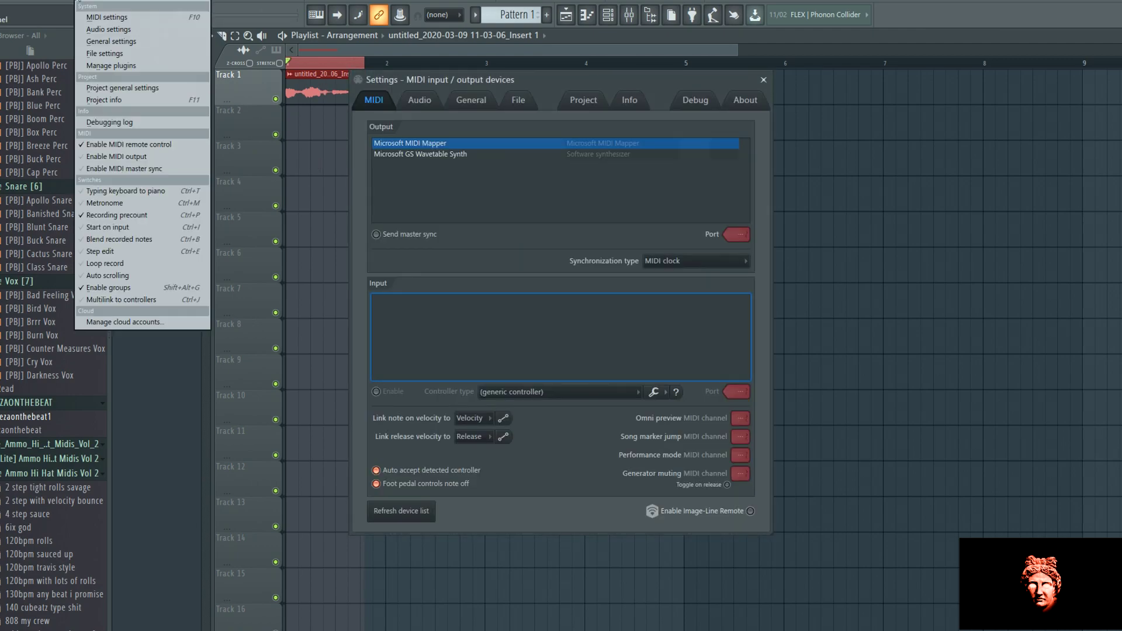
left_click(120, 20)
left_click(90, 4)
left_click(112, 17)
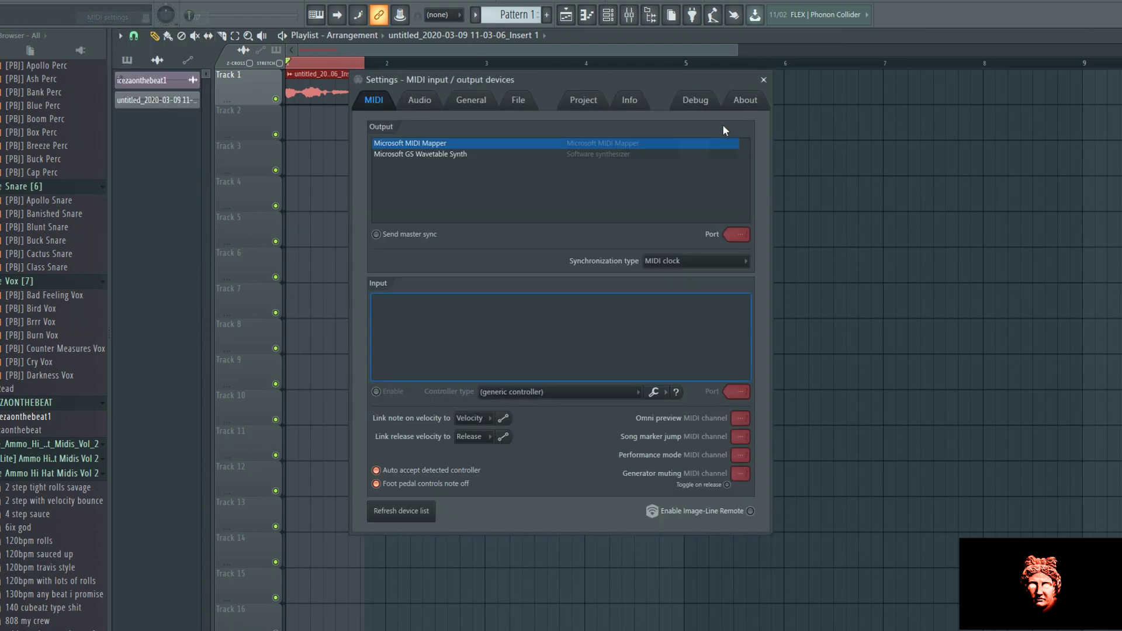
left_click(525, 103)
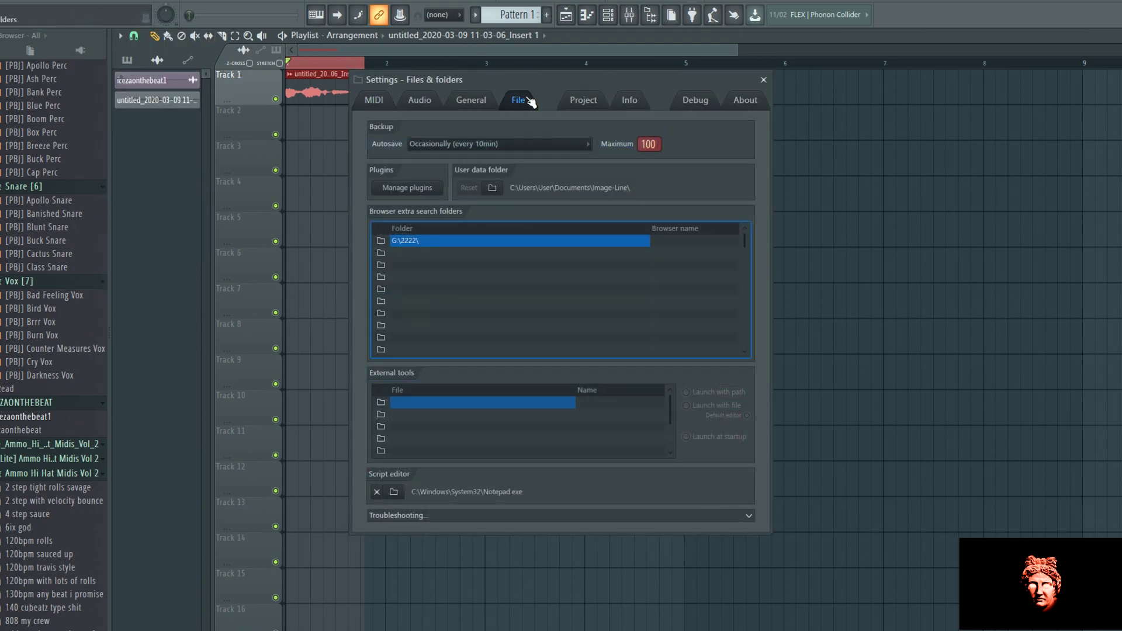
left_click(393, 250)
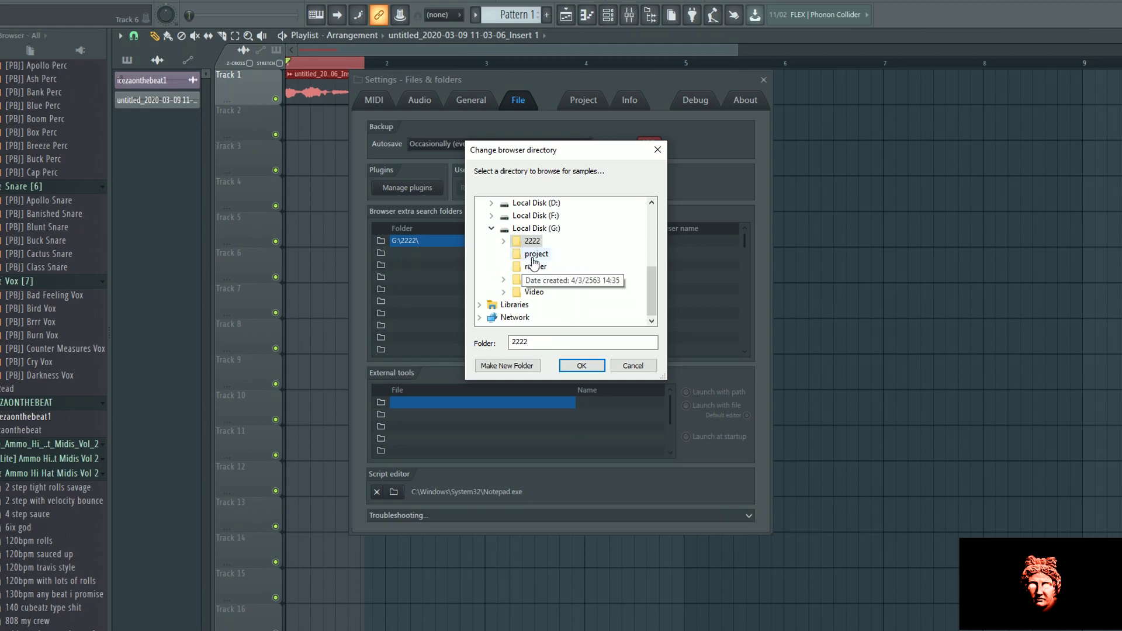
left_click(503, 240)
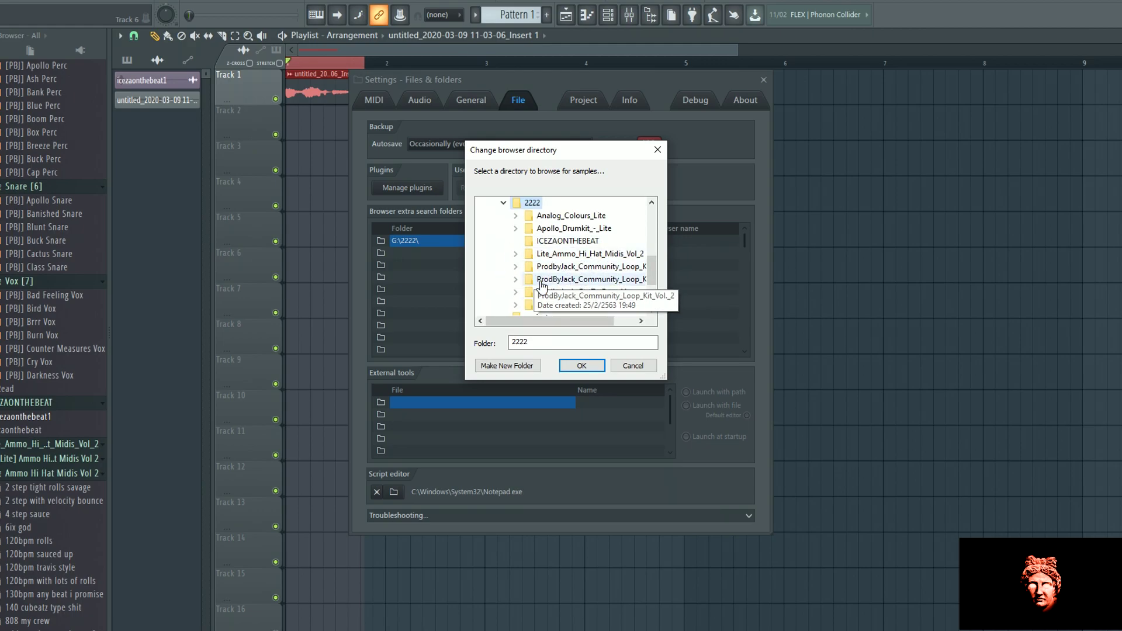
left_click(581, 366)
left_click(763, 79)
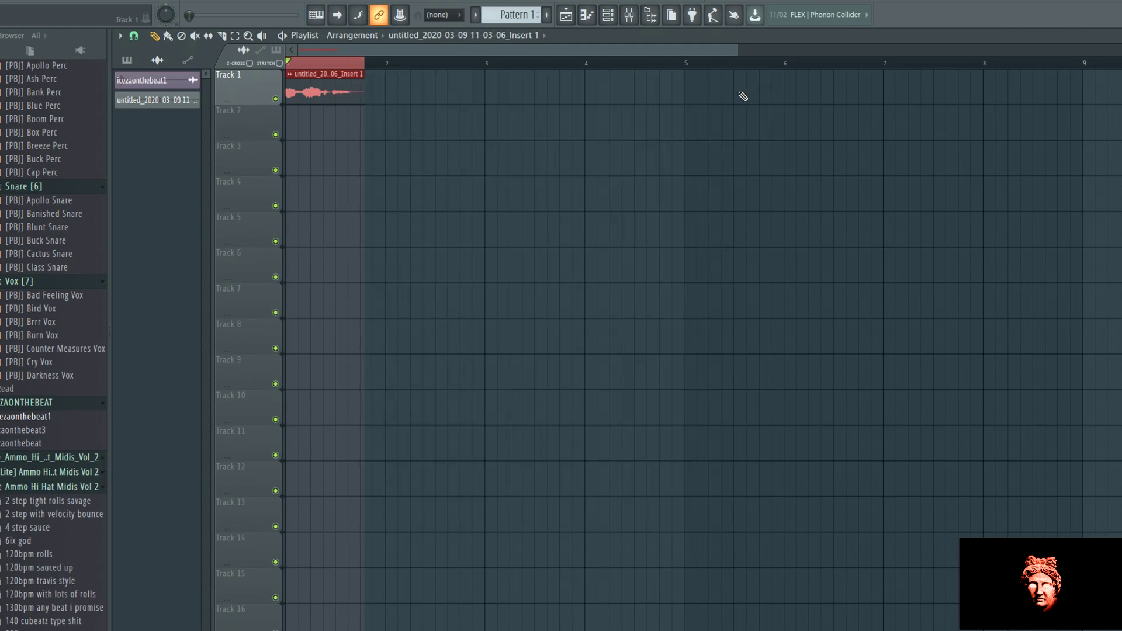
- Replace the recorded clip on Track 1 with the icezaonthebeat3 sample from the ICEZAONTHEBEAT browser folder, starting at bar 1
scroll(76, 409, "down", 6)
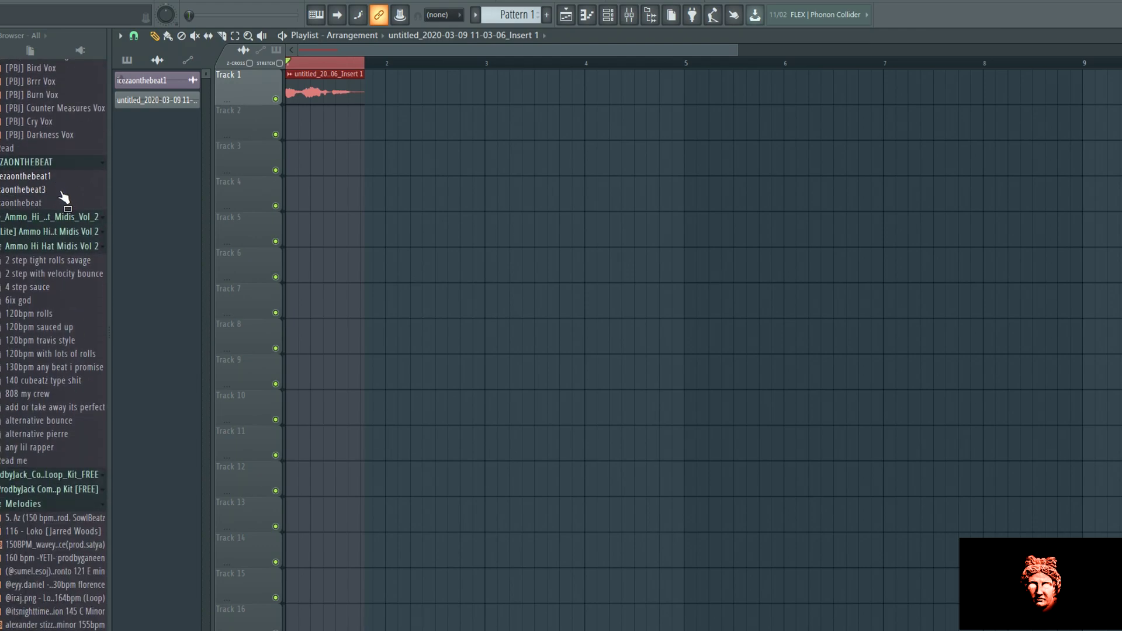
left_click(63, 194)
left_click_drag(69, 202, 322, 89)
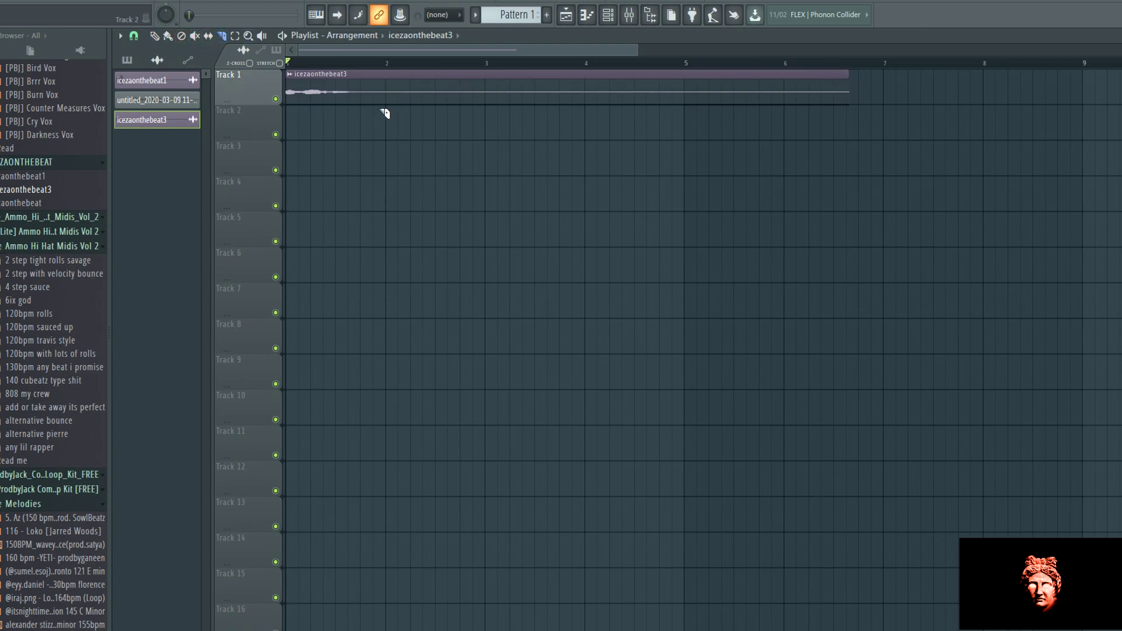
- Slice the icezaonthebeat3 clip at bar 2, delete the part after the cut, and play the shortened clip
left_click(390, 65)
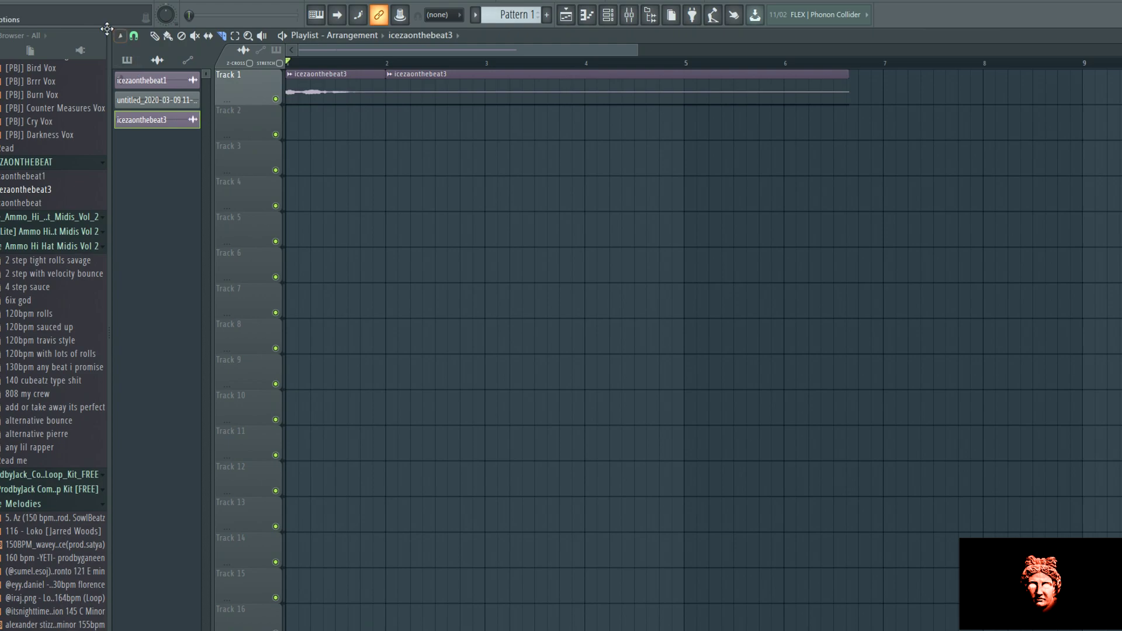
right_click(413, 88)
key("space")
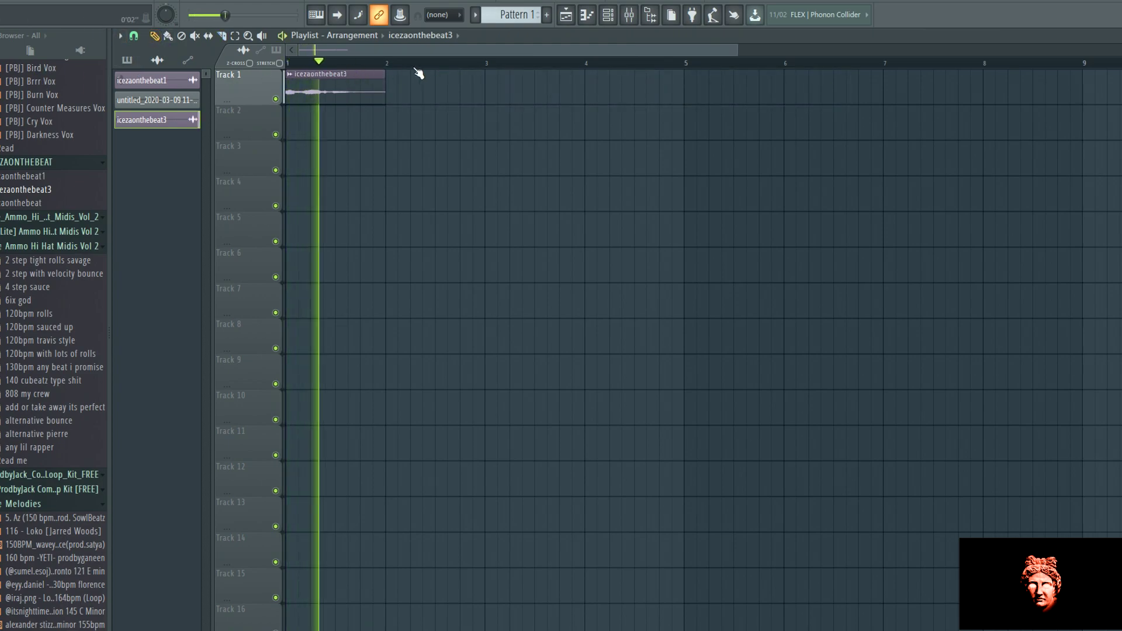
key("space")
scroll(375, 63, "down", 2)
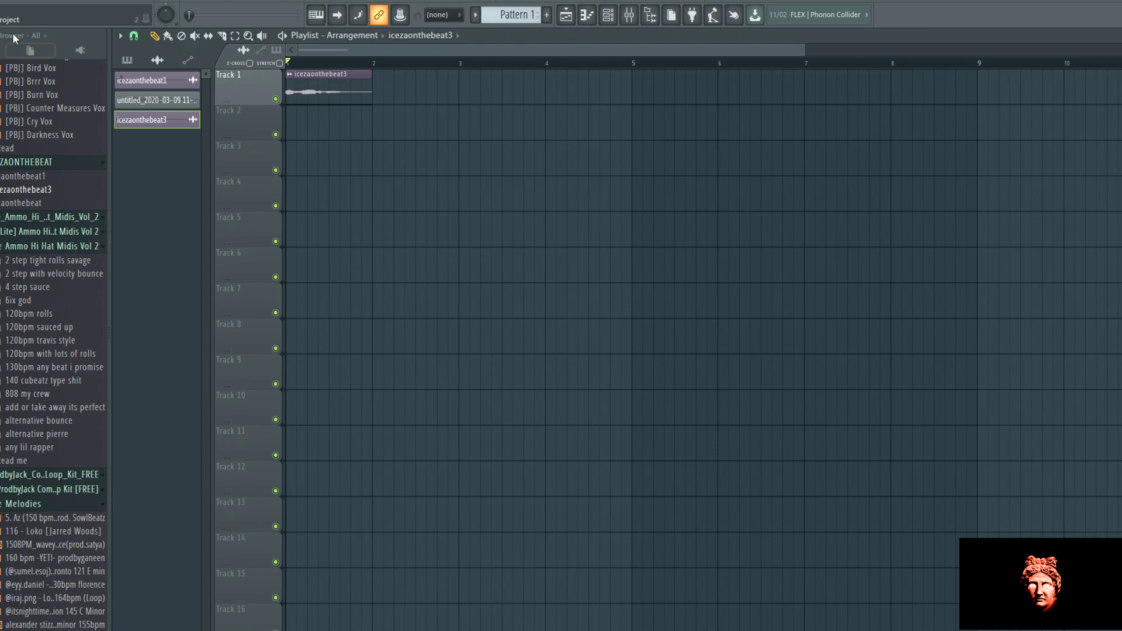
- Open the existing beat project with the Sakura patterns without saving the changes to untitled.flp
left_click(5, 7)
left_click(17, 44)
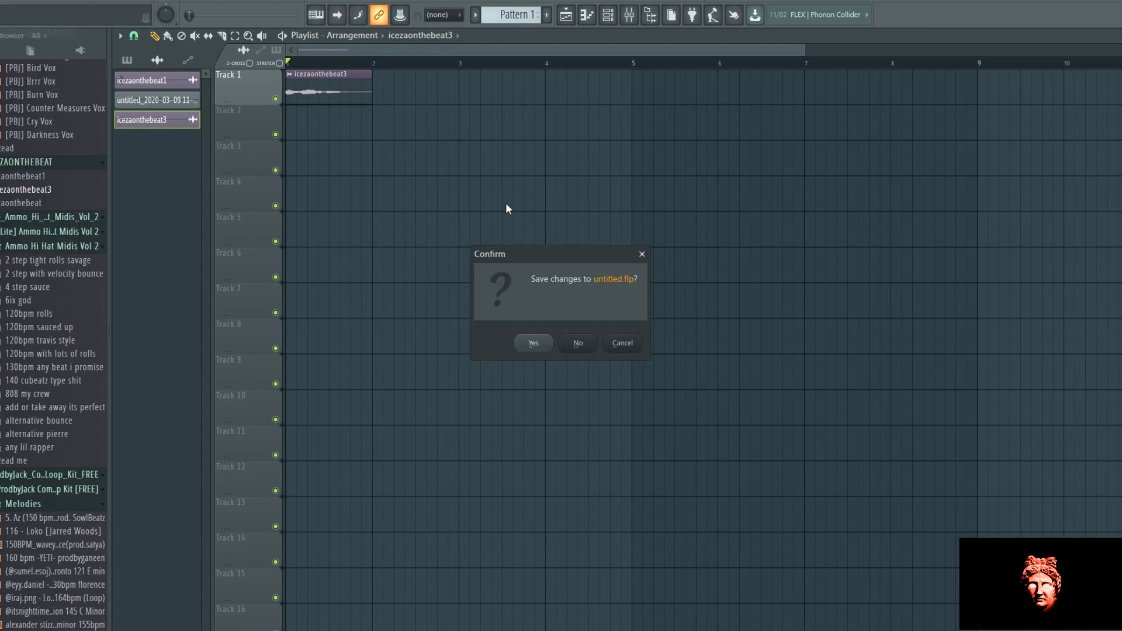
left_click(566, 351)
double_click(121, 197)
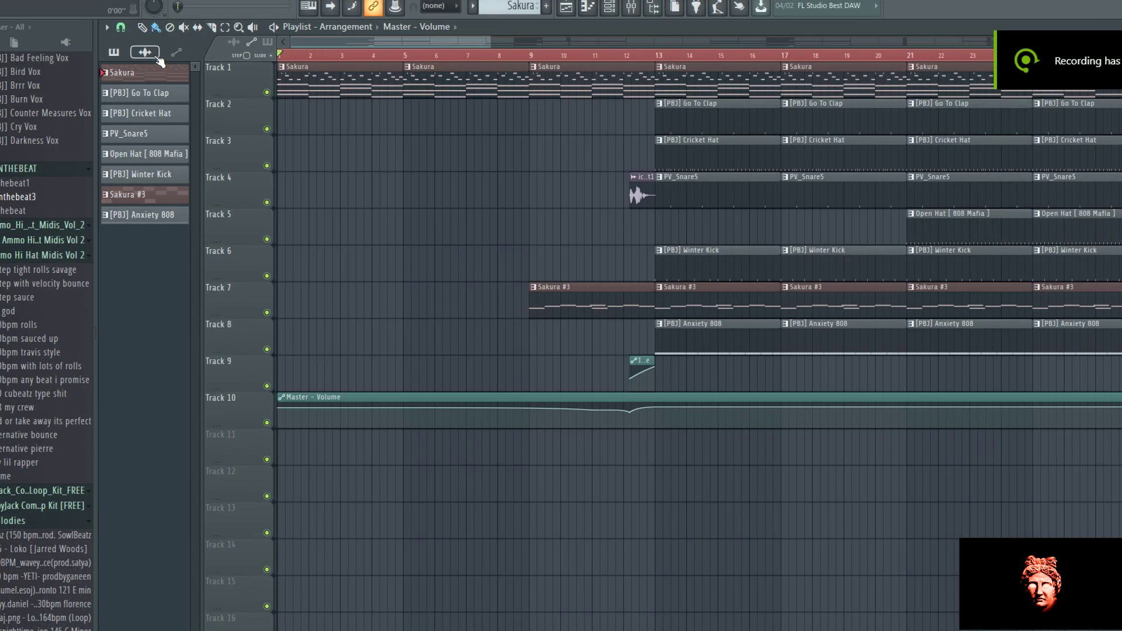
- Clear the playlist's time selection and play the beat arrangement from bar 1 to hear the vocal tag in context
left_click(624, 54)
left_click_drag(628, 57, 304, 55)
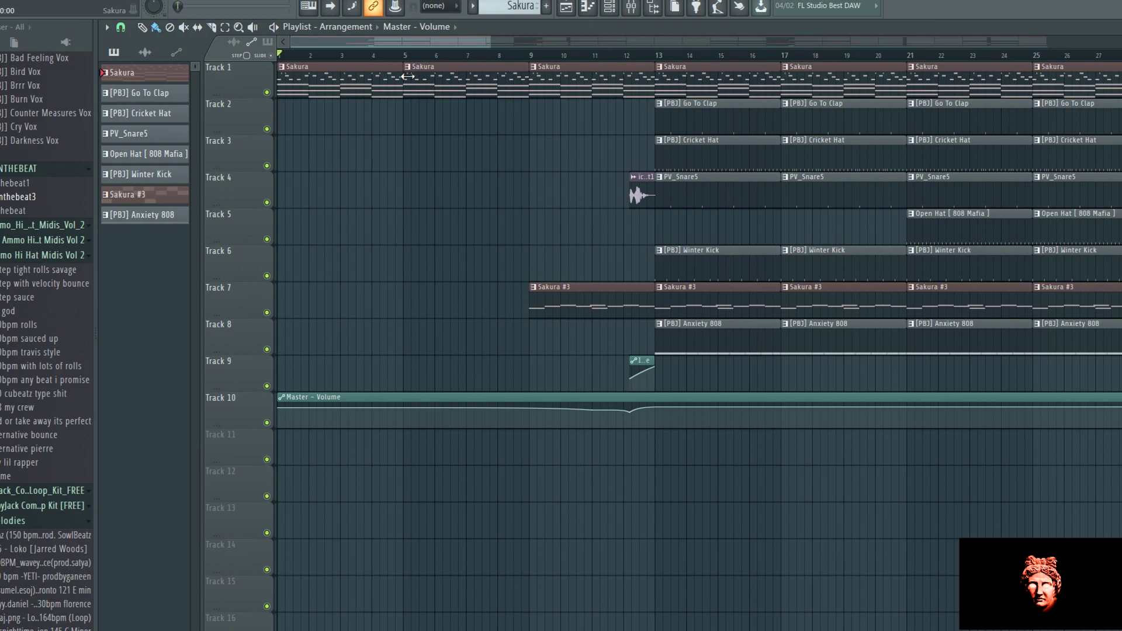
key("space")
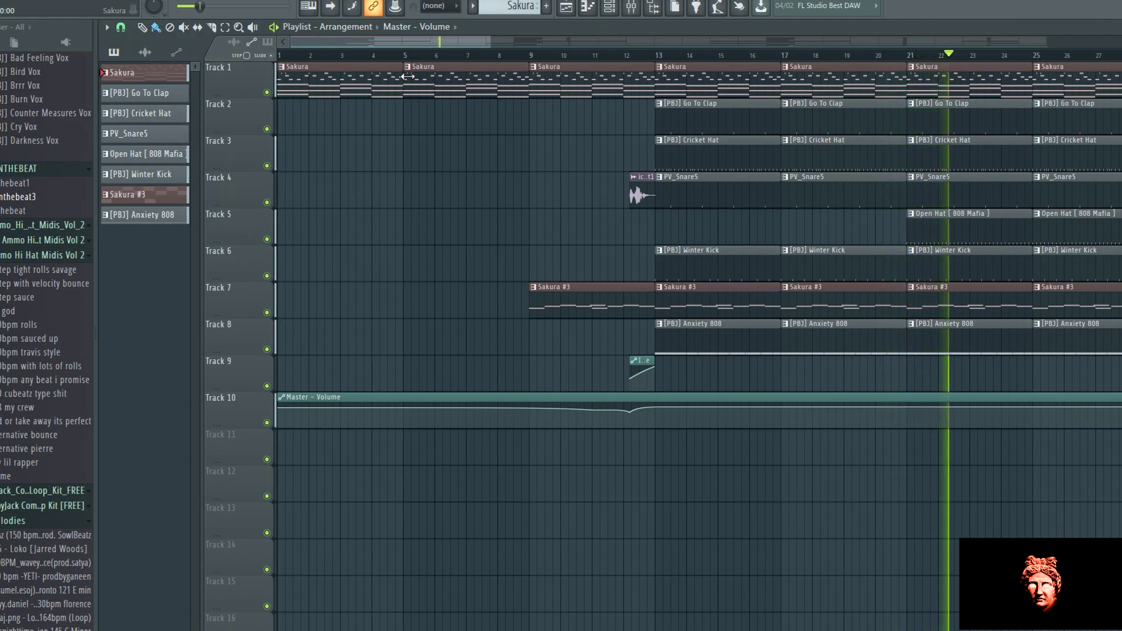
- Lower the Master track's volume fader far down in the mixer during playback and return to the playlist
left_click(632, 9)
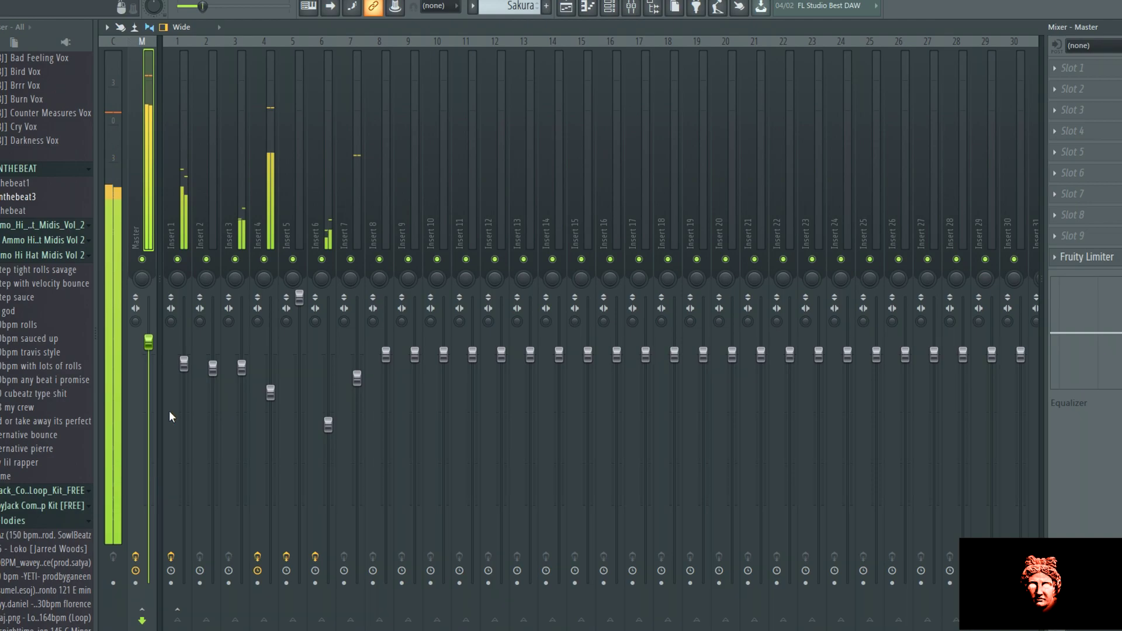
left_click_drag(149, 342, 148, 506)
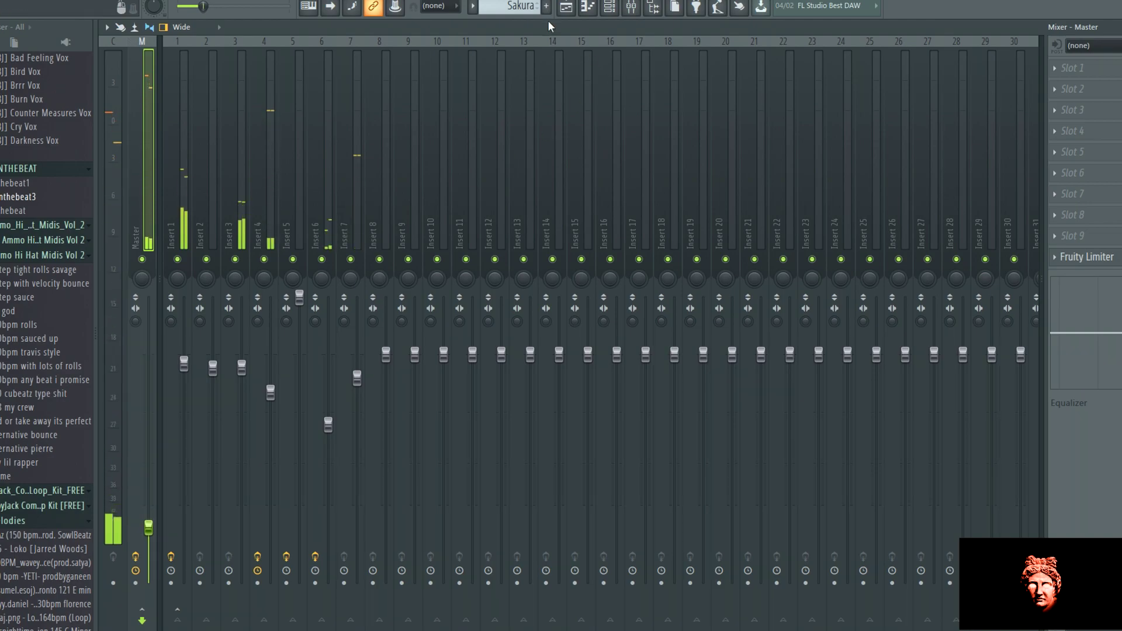
left_click(564, 9)
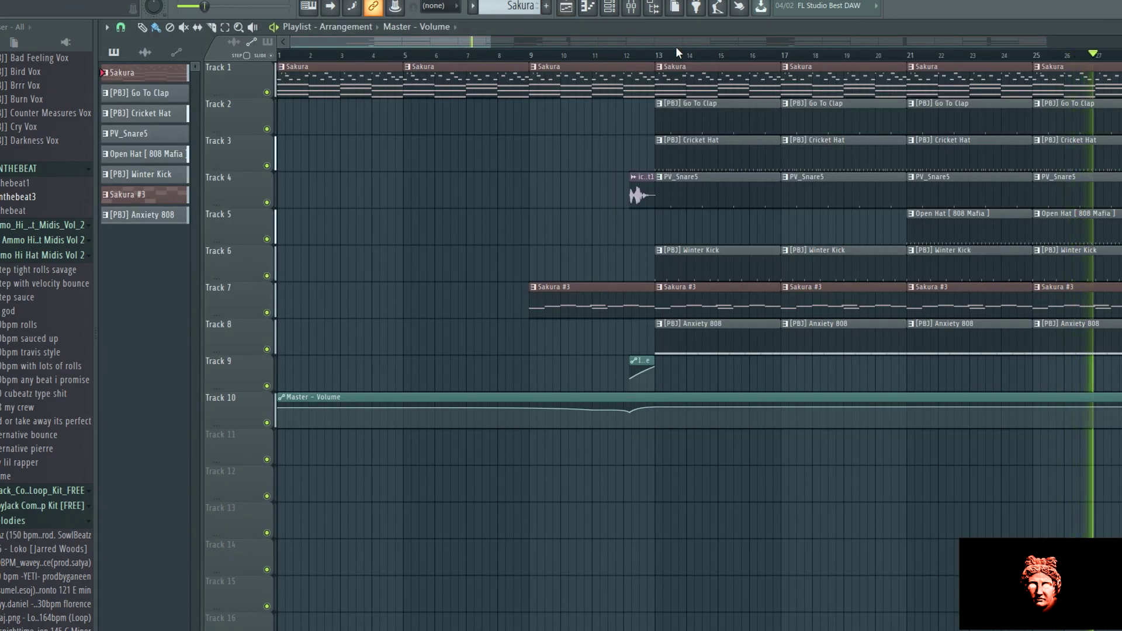